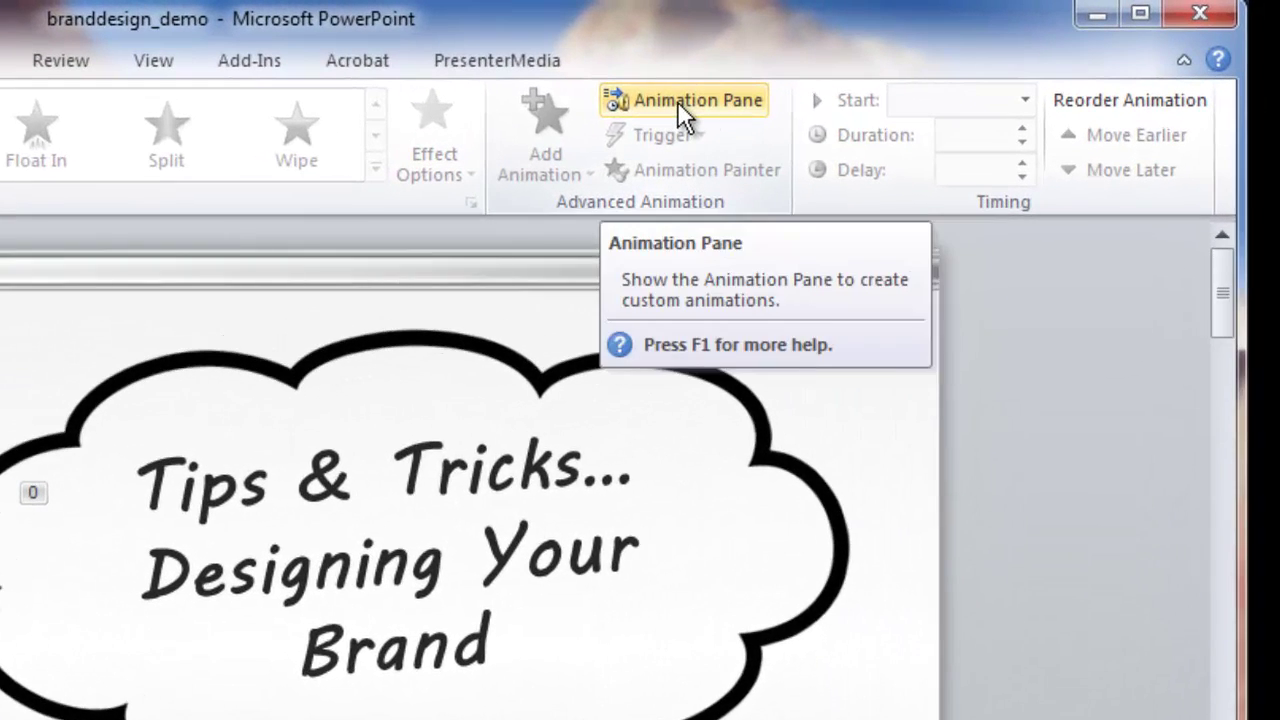
Inspect and preview the title slide's Picture 5 animation, then move to slide 4 'Tell a Story'
{"action": "left_click", "coordinate": [883, 67]}
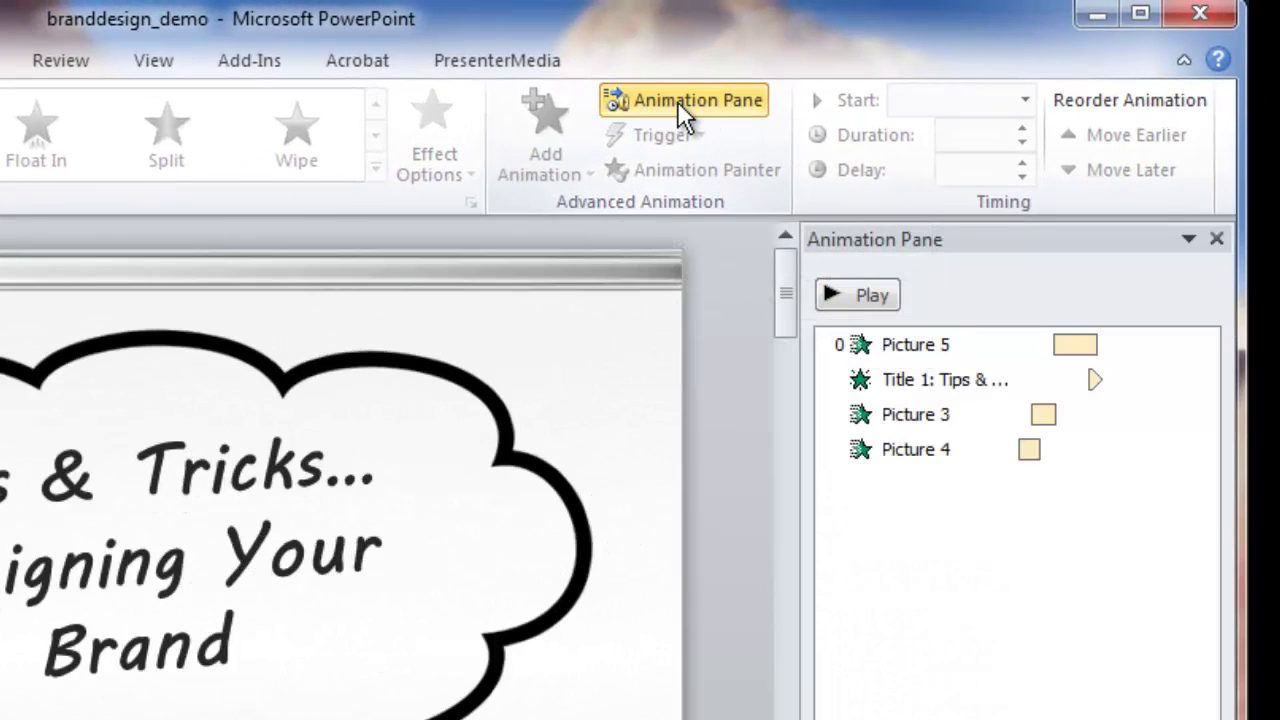
{"action": "left_click", "coordinate": [1145, 348]}
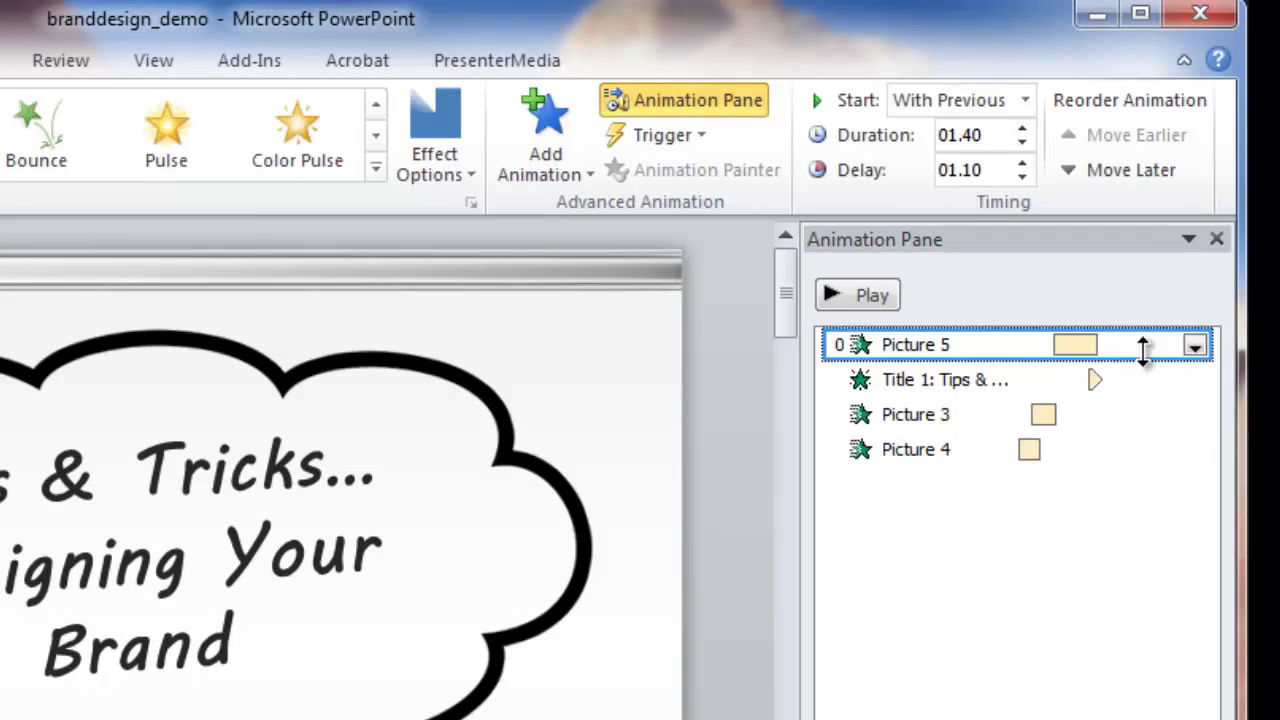
{"action": "left_click", "coordinate": [1195, 347]}
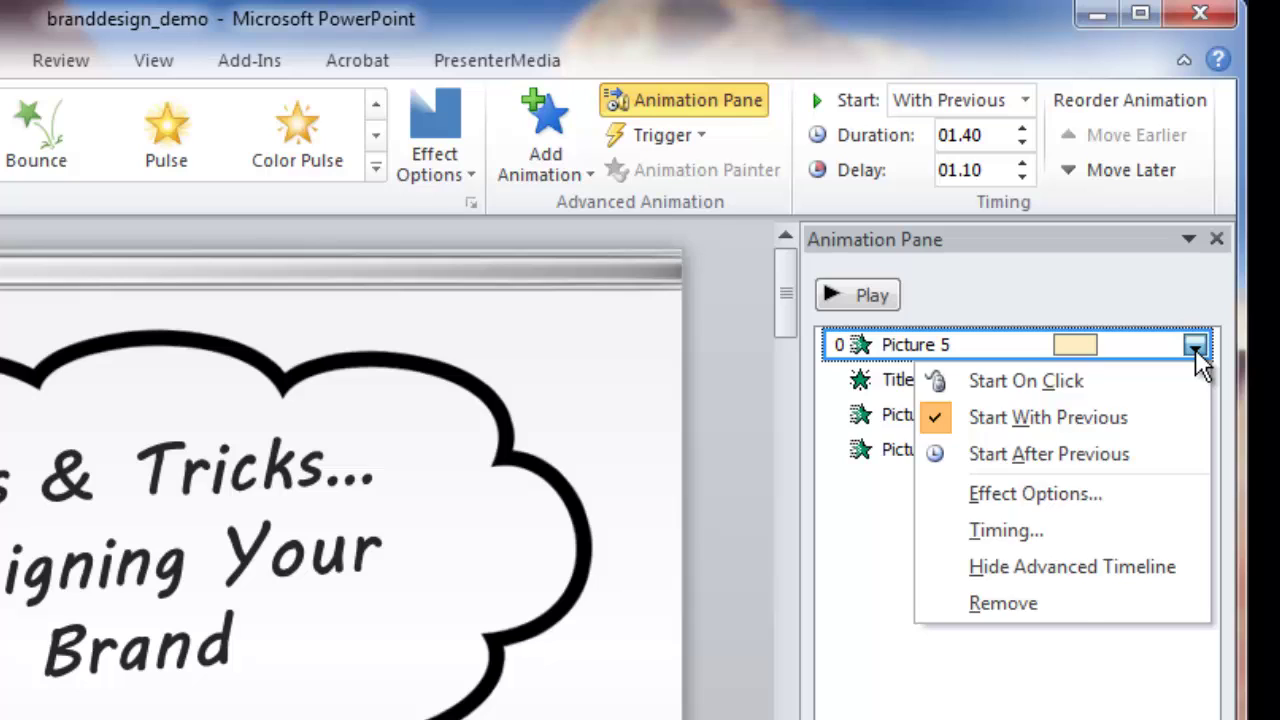
{"action": "left_click", "coordinate": [1195, 347]}
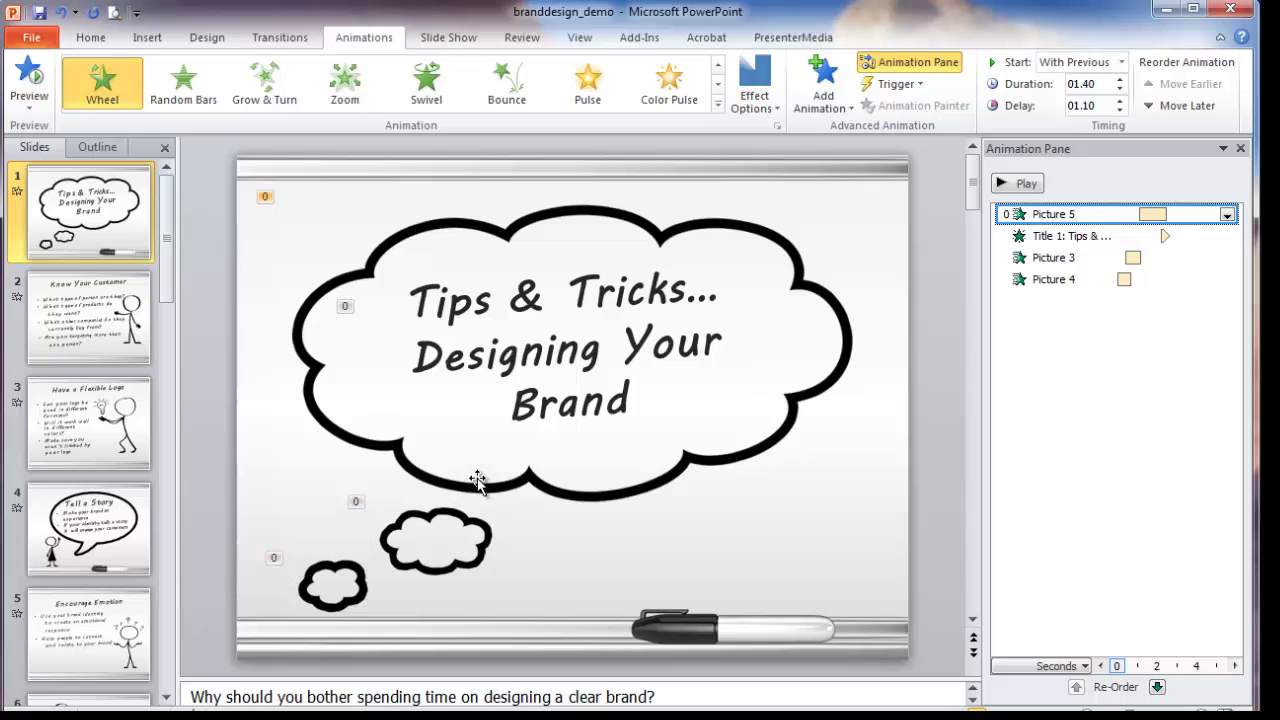
{"action": "left_click", "coordinate": [1018, 184]}
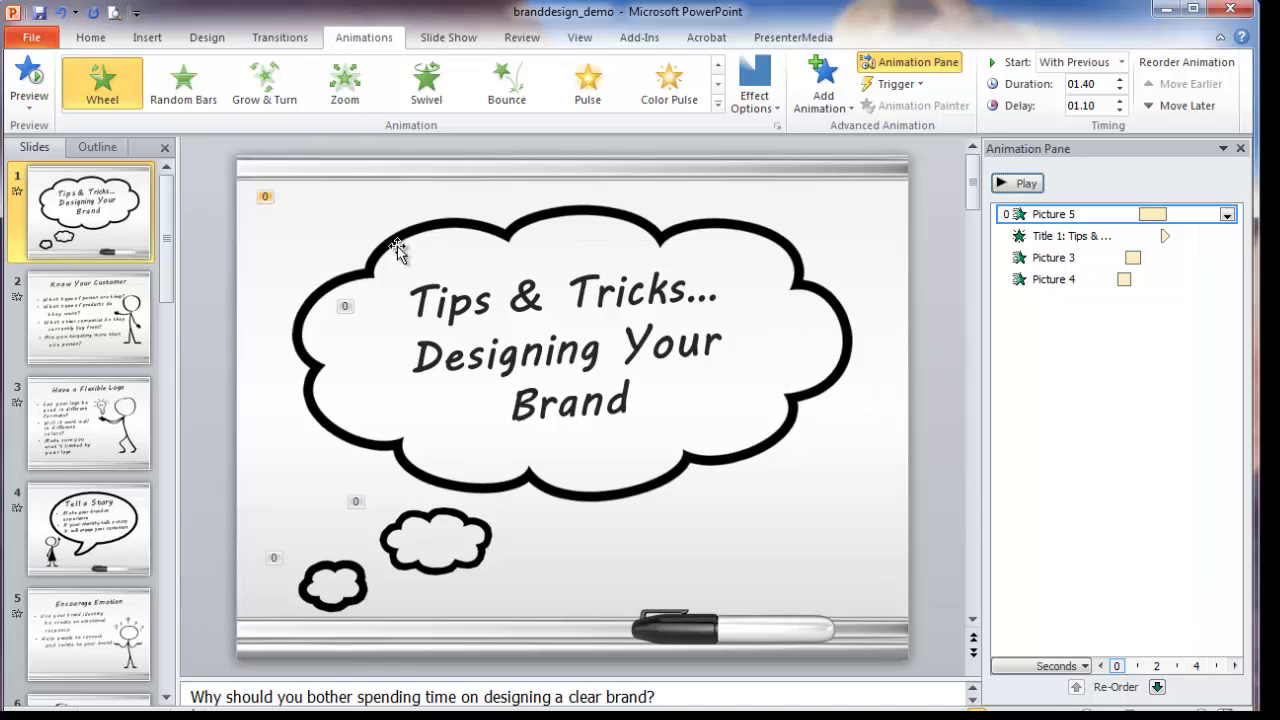
{"action": "left_click", "coordinate": [108, 525]}
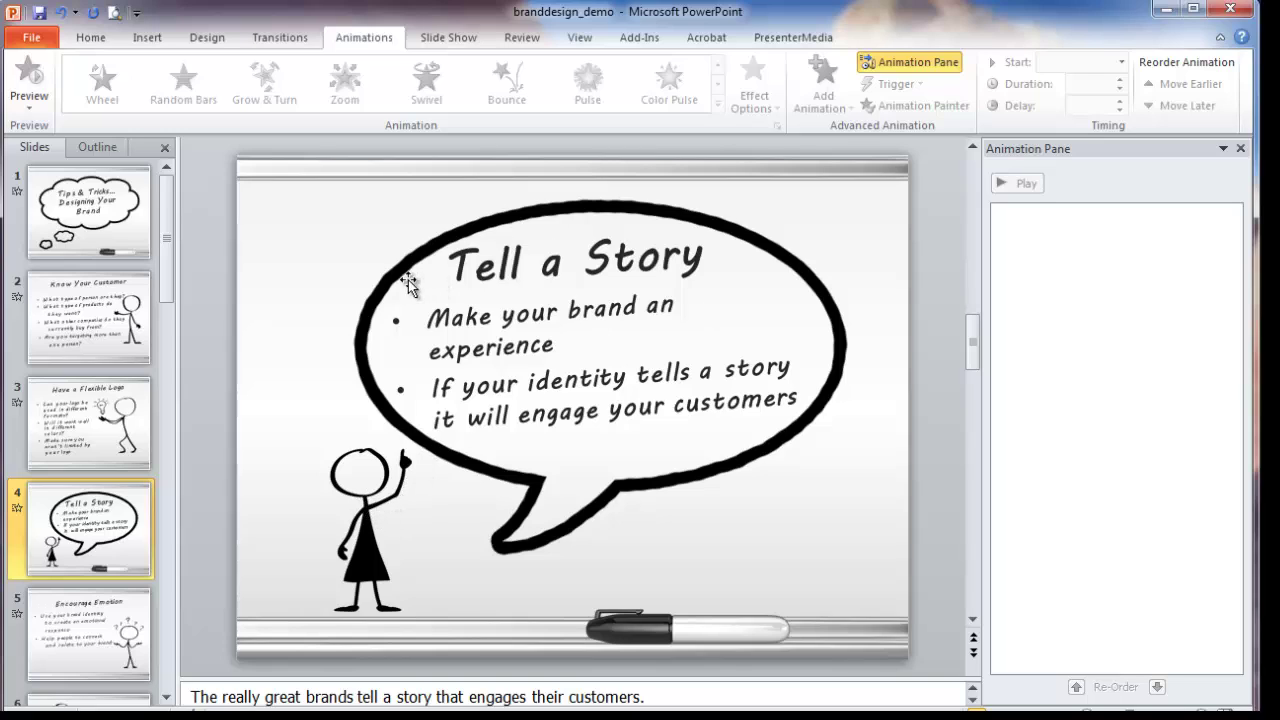
Give the speech bubble picture a Wheel entrance effect that starts With Previous
{"action": "left_click", "coordinate": [376, 291]}
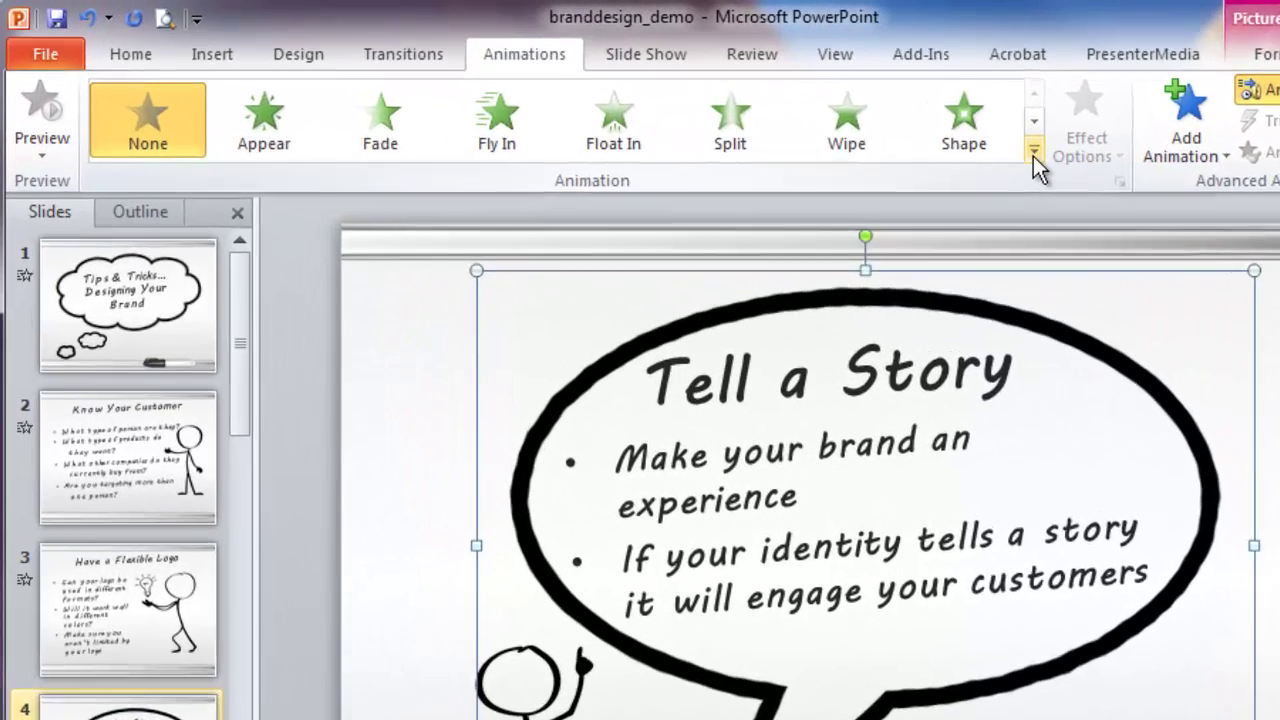
{"action": "left_click", "coordinate": [844, 124]}
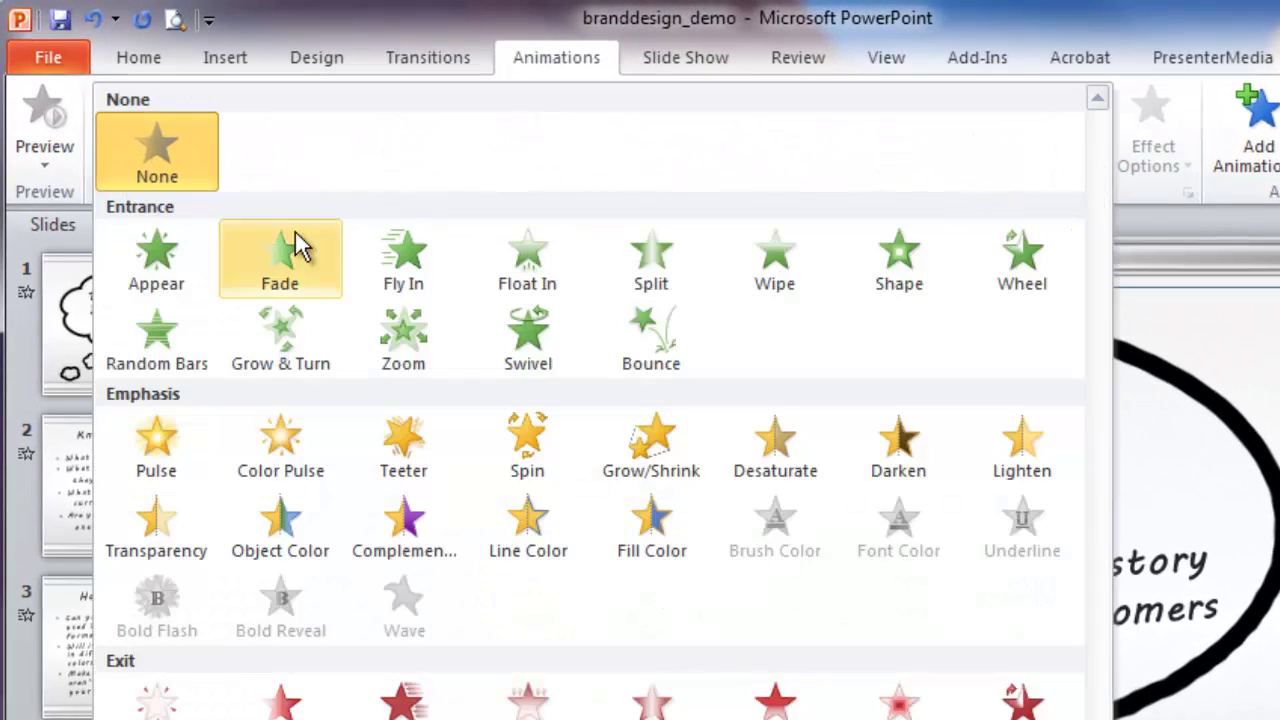
{"action": "left_click", "coordinate": [1018, 262]}
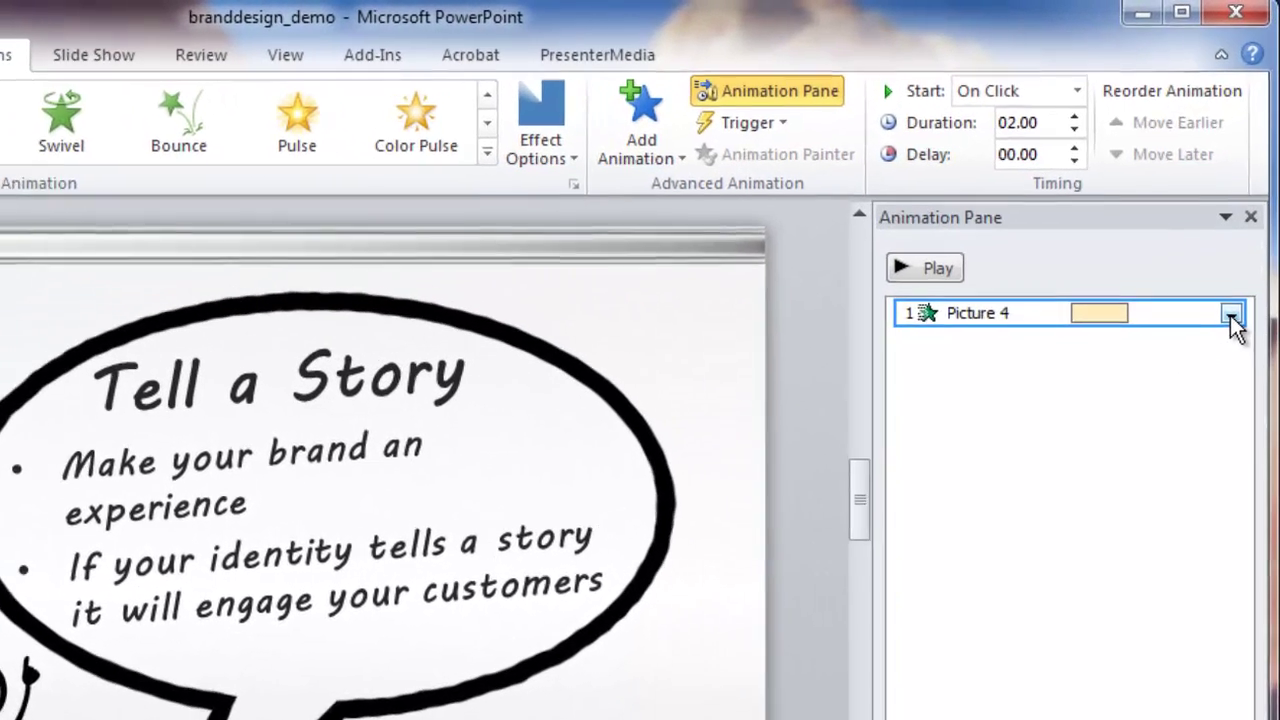
{"action": "left_click", "coordinate": [1231, 314]}
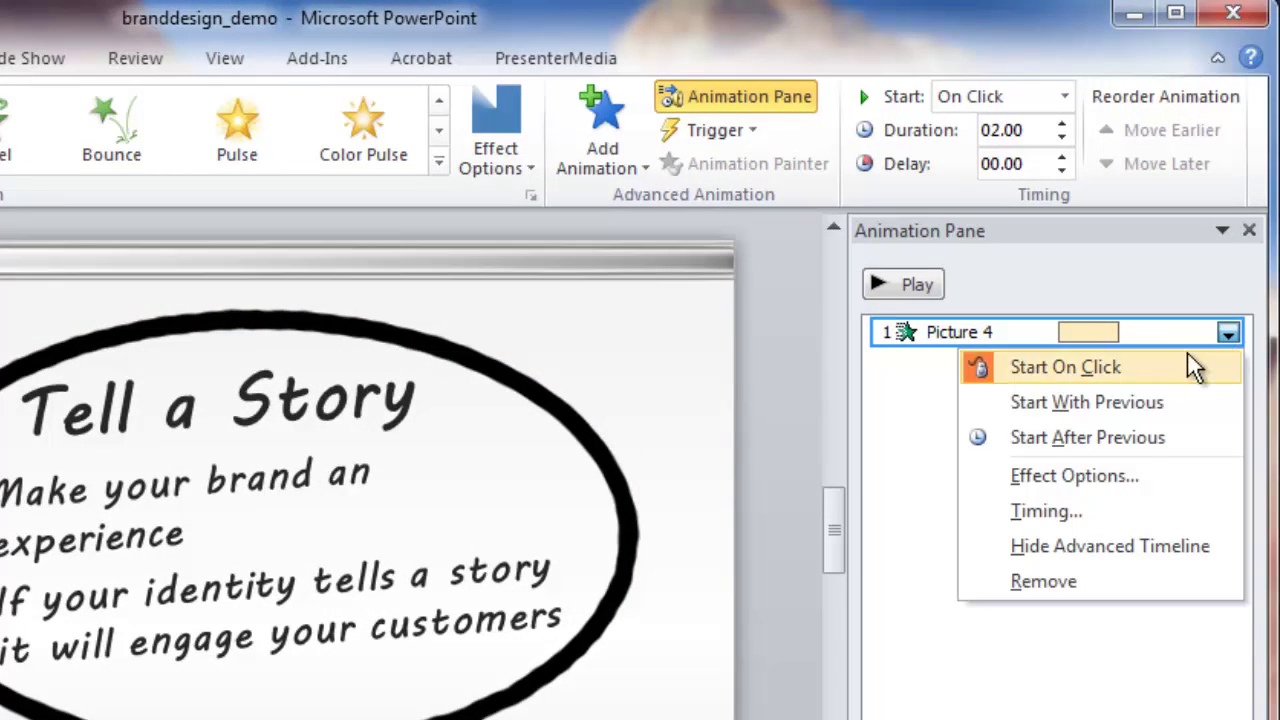
{"action": "left_click", "coordinate": [1110, 405]}
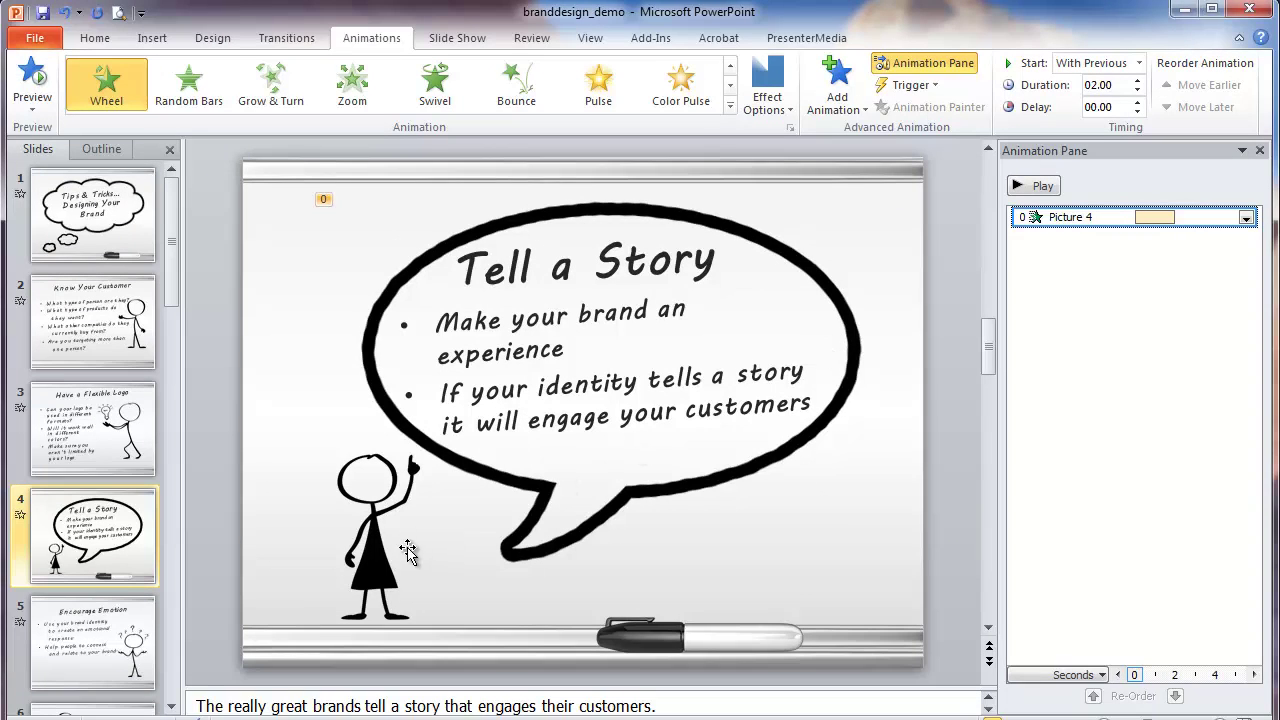
Give the stick figure an Appear entrance effect starting With Previous
{"action": "left_click", "coordinate": [371, 517]}
{"action": "left_click", "coordinate": [358, 586]}
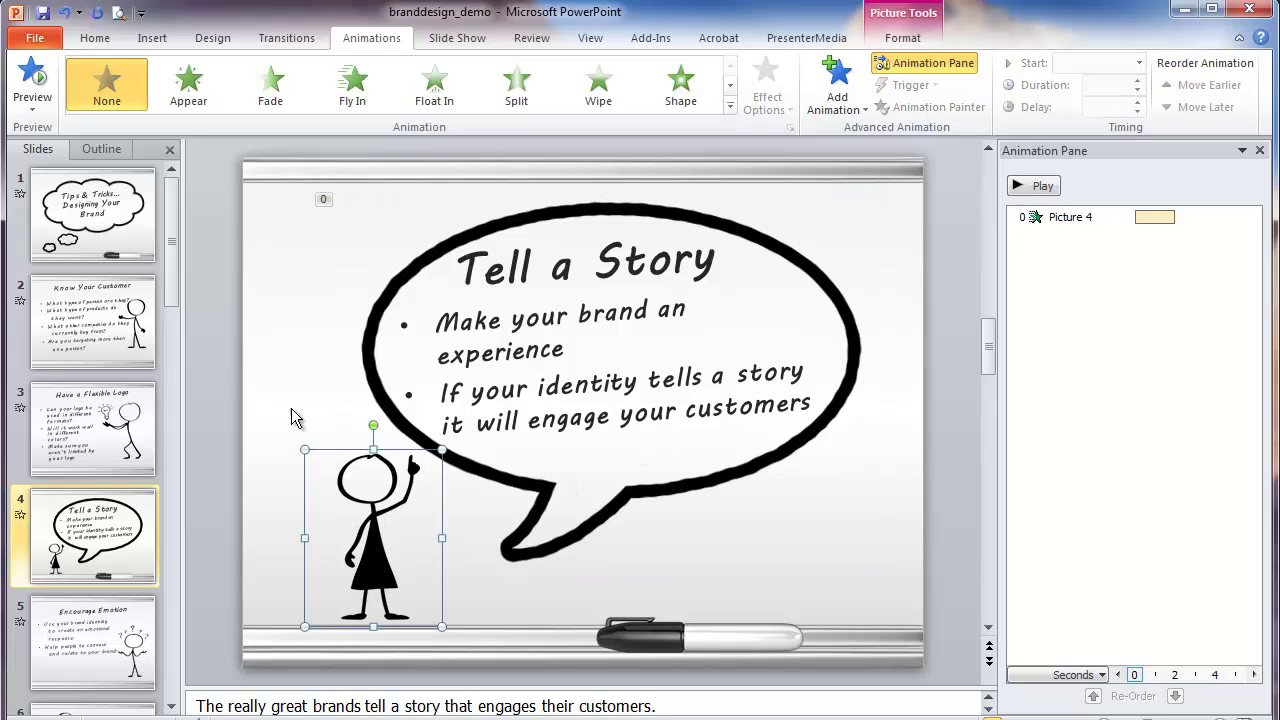
{"action": "left_click", "coordinate": [188, 89]}
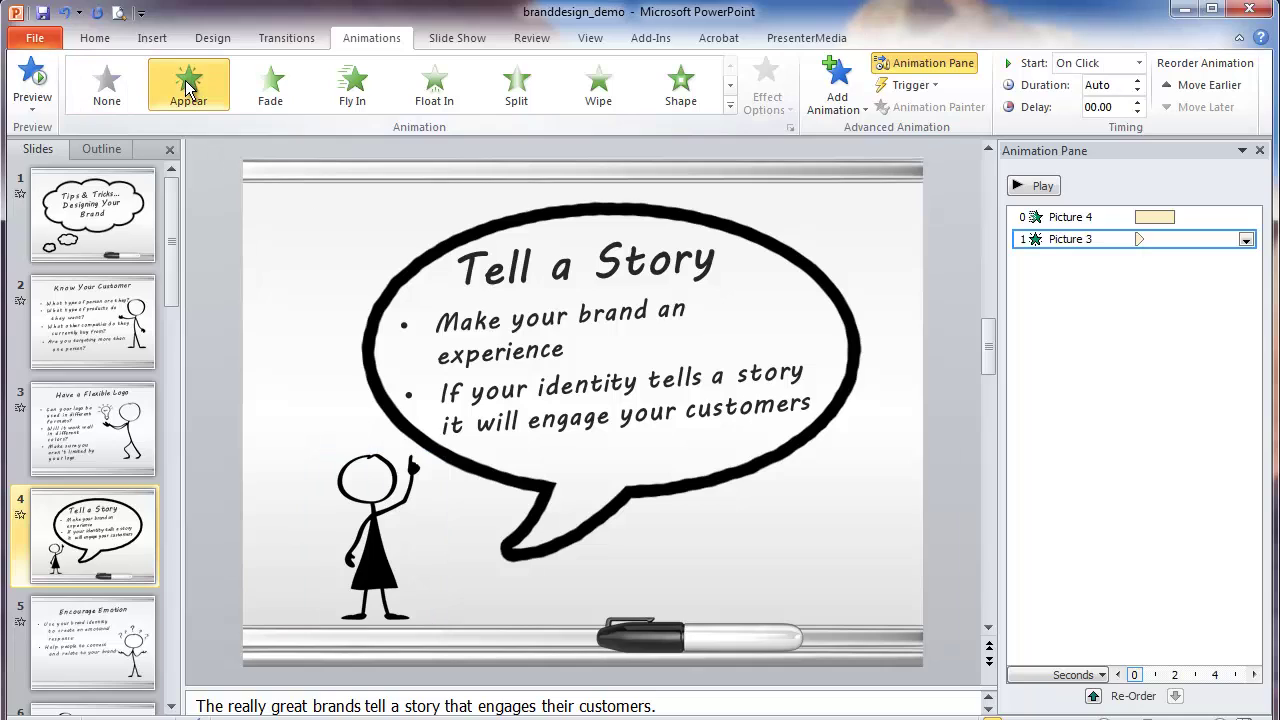
{"action": "left_click", "coordinate": [1246, 241]}
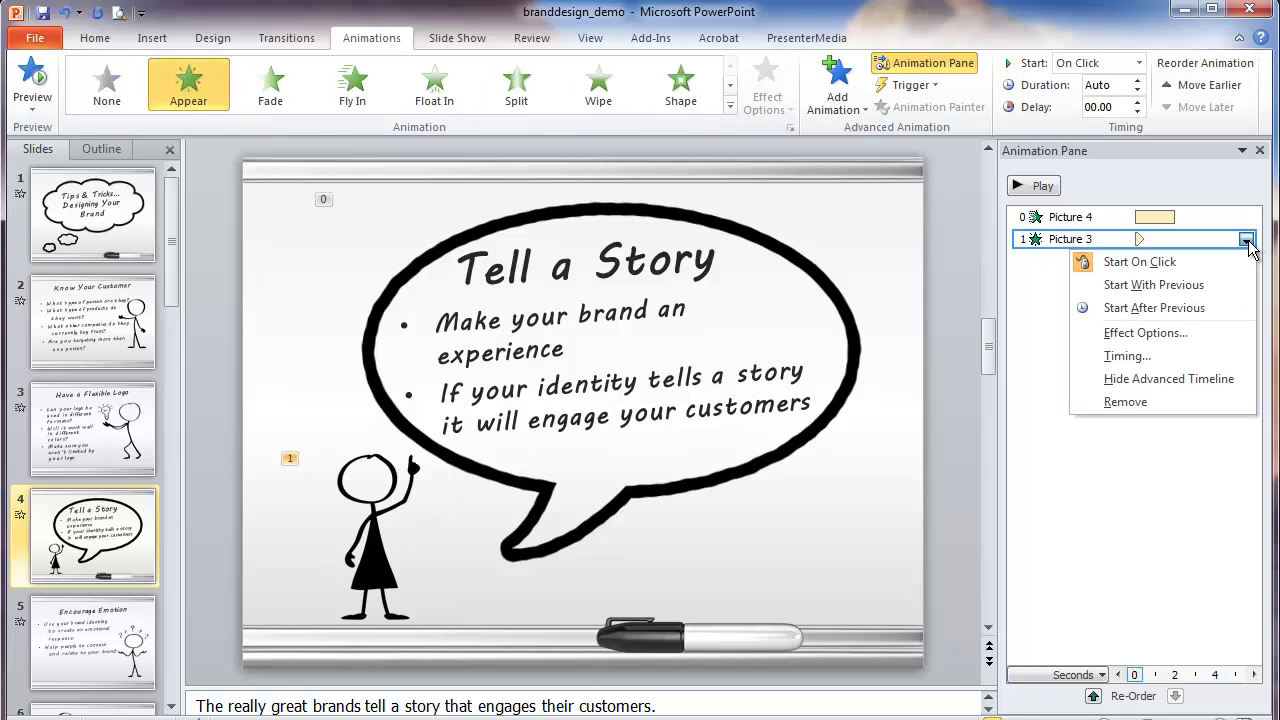
{"action": "left_click", "coordinate": [1163, 290]}
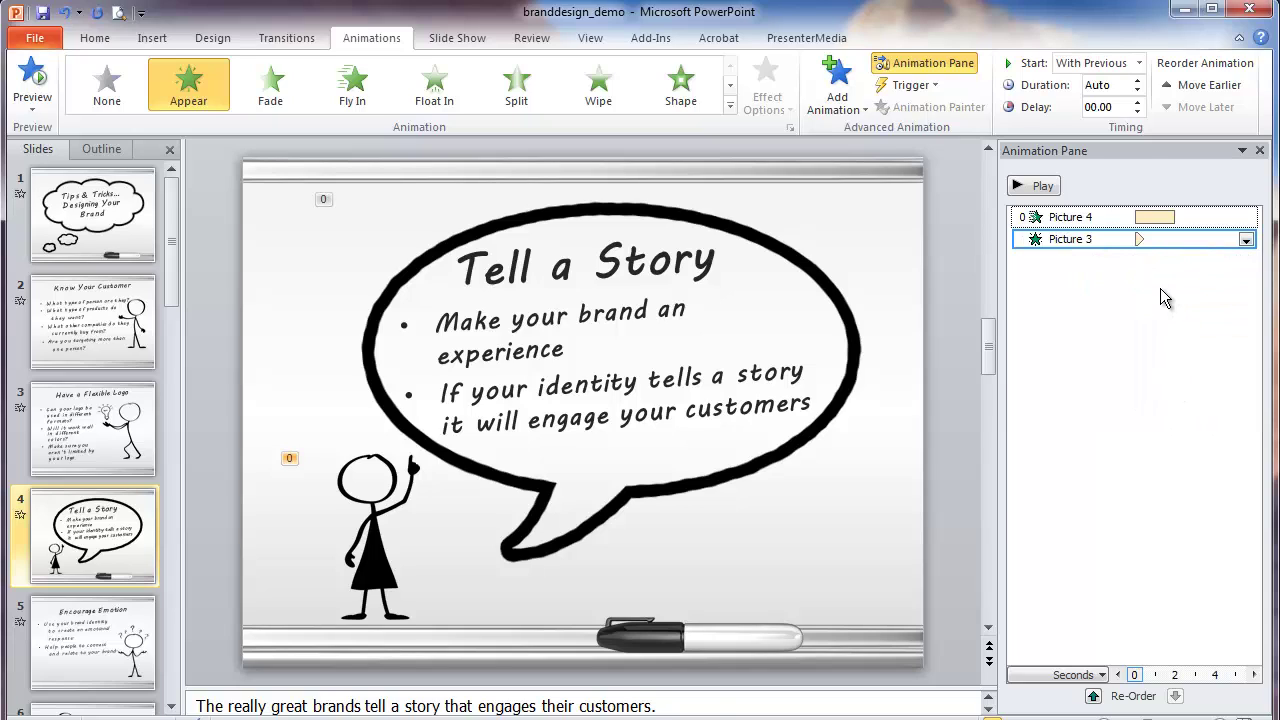
Change the figure's effect to Fade with a 01.00 duration and preview the slide
{"action": "left_click", "coordinate": [1138, 82]}
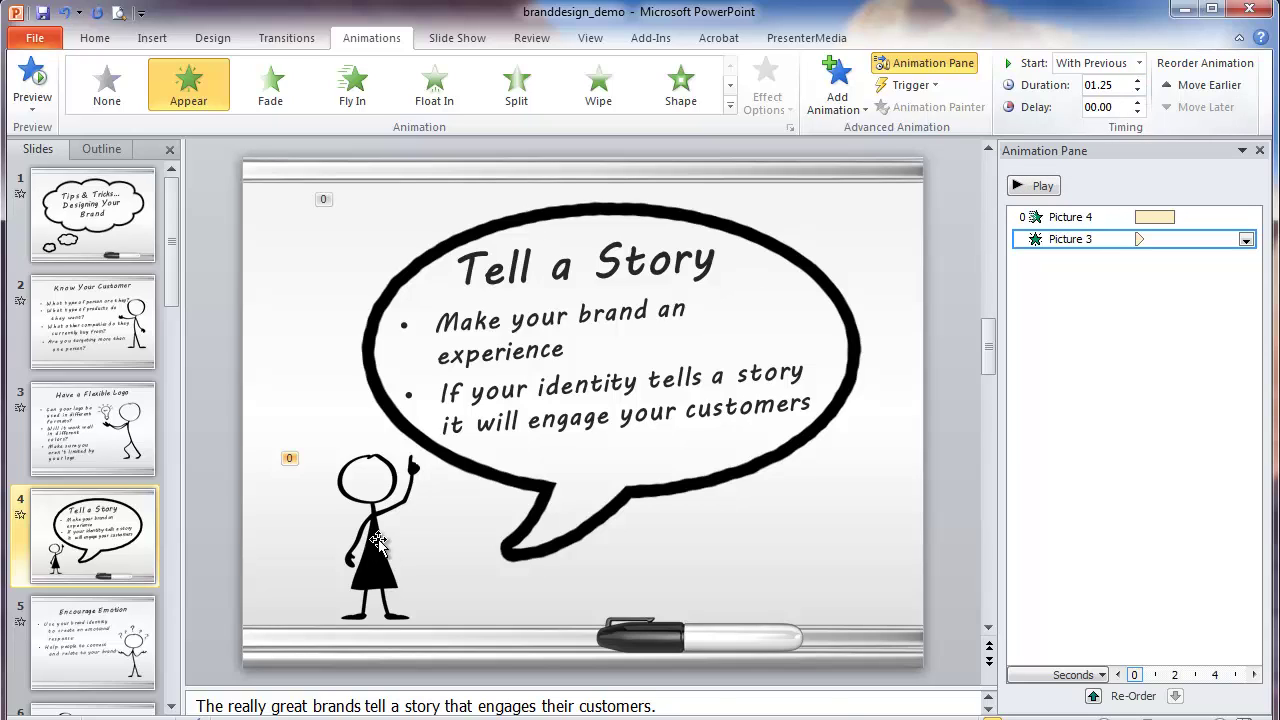
{"action": "left_click", "coordinate": [1034, 189]}
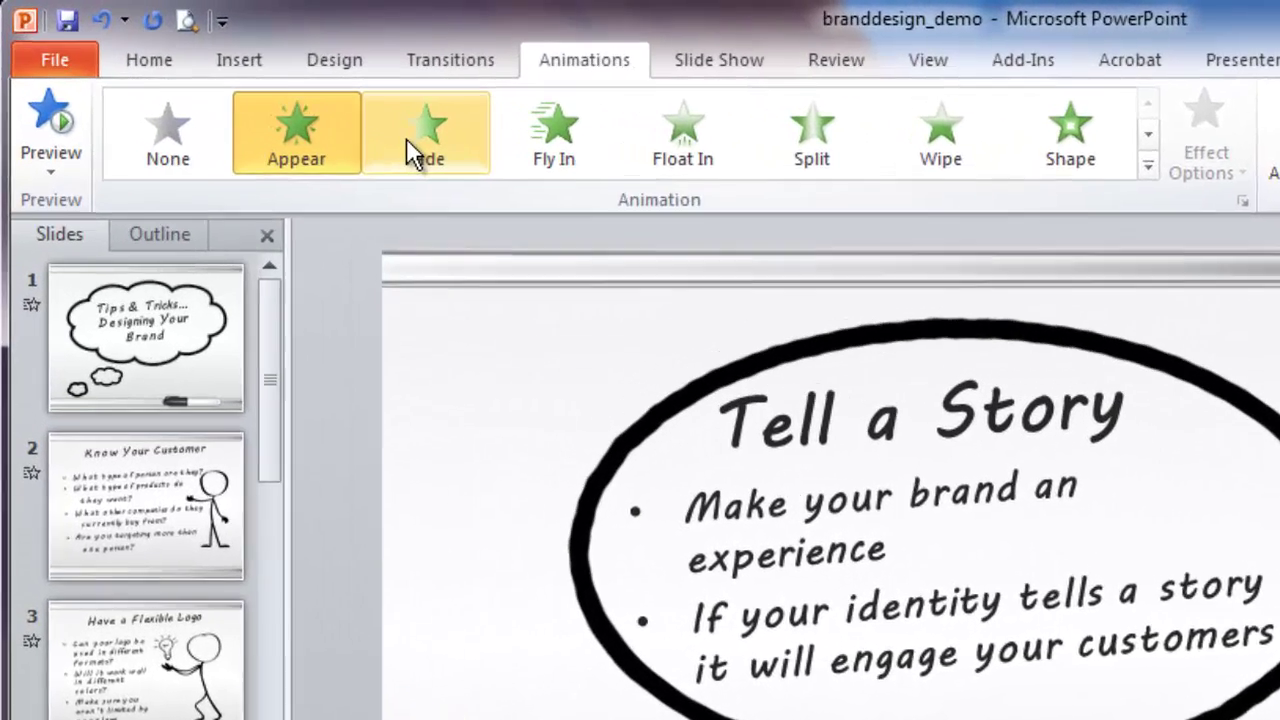
{"action": "left_click", "coordinate": [408, 145]}
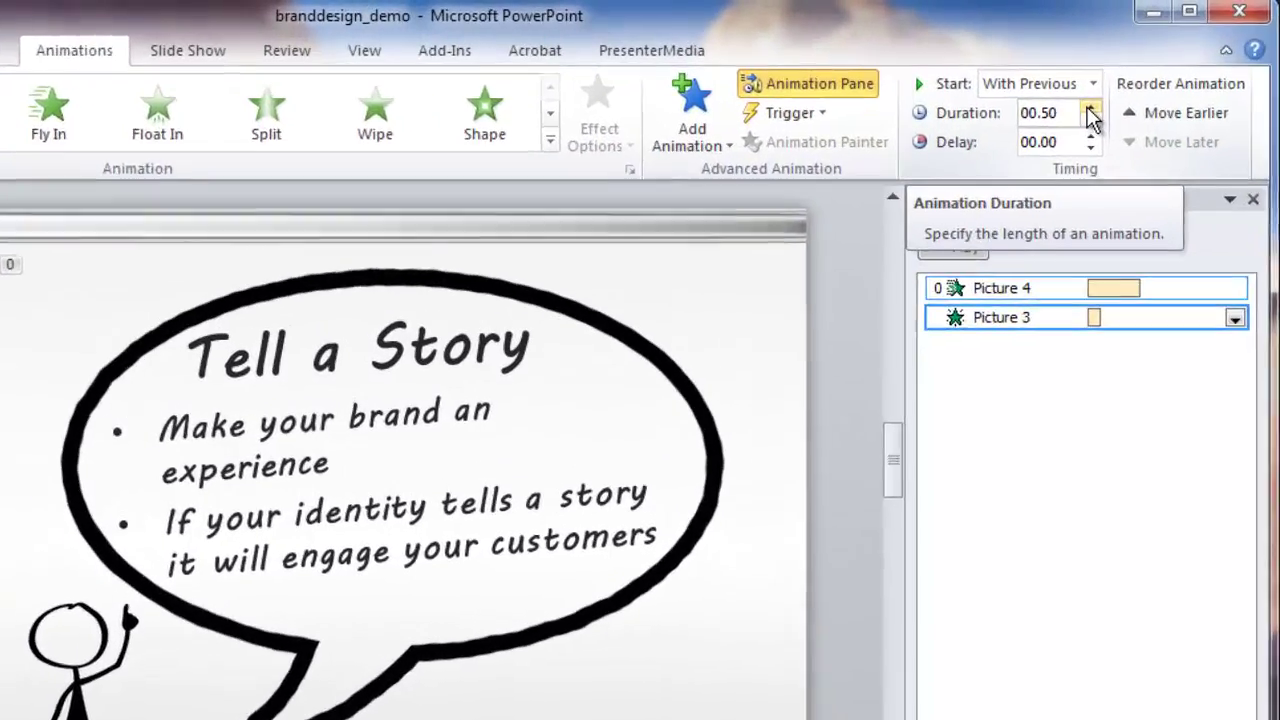
{"action": "left_click", "coordinate": [1137, 81]}
{"action": "left_click", "coordinate": [1137, 81]}
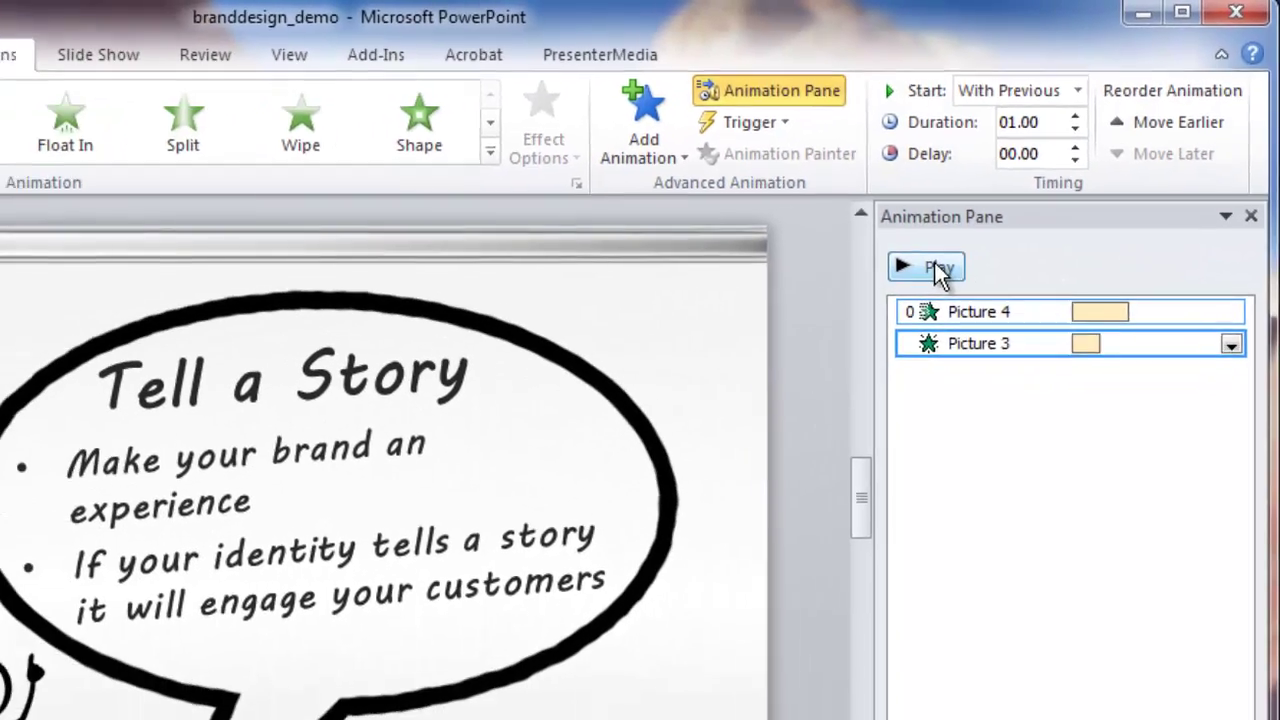
{"action": "left_click", "coordinate": [832, 338]}
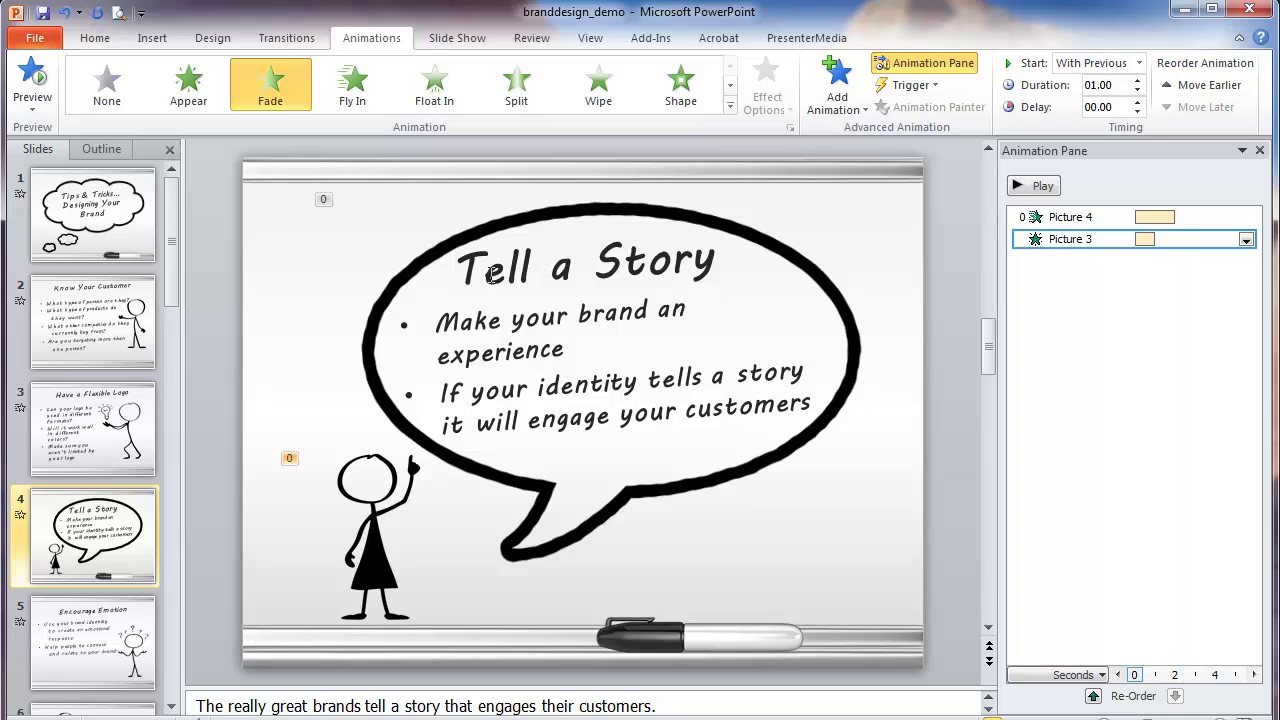
Apply the Appear entrance animation to the Tell a Story title box
{"action": "left_click", "coordinate": [490, 277]}
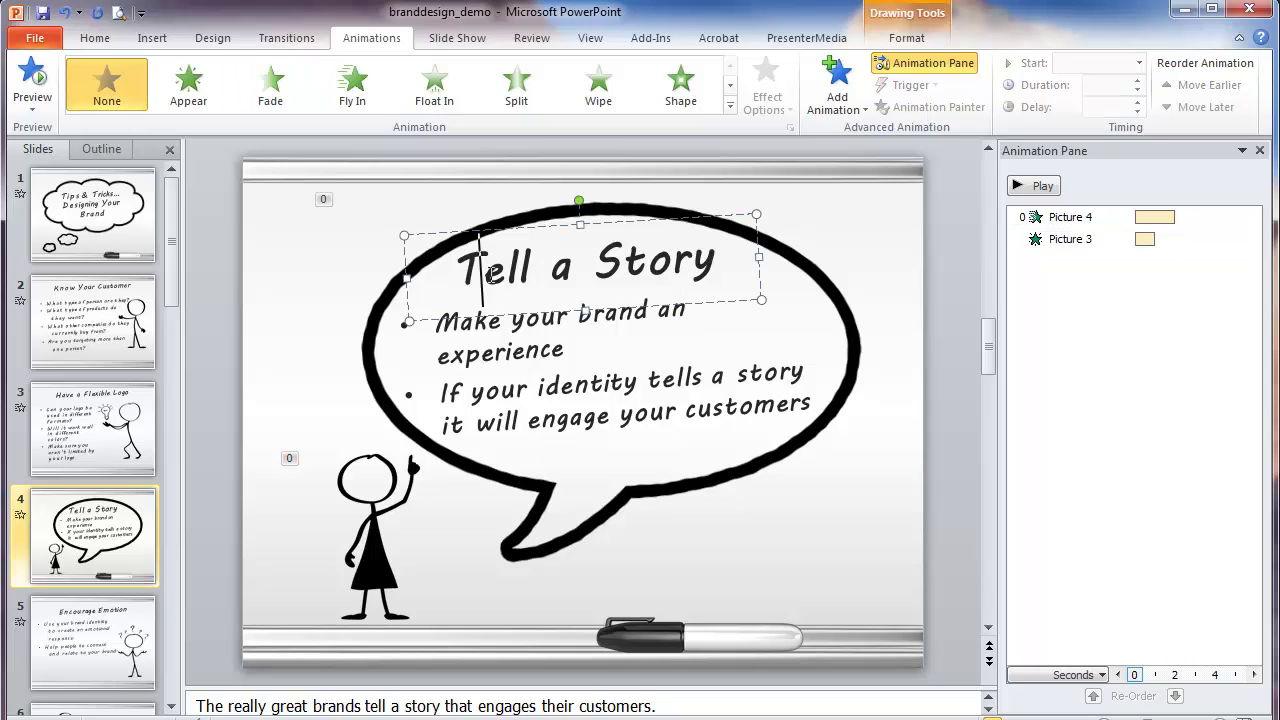
{"action": "left_click", "coordinate": [435, 237]}
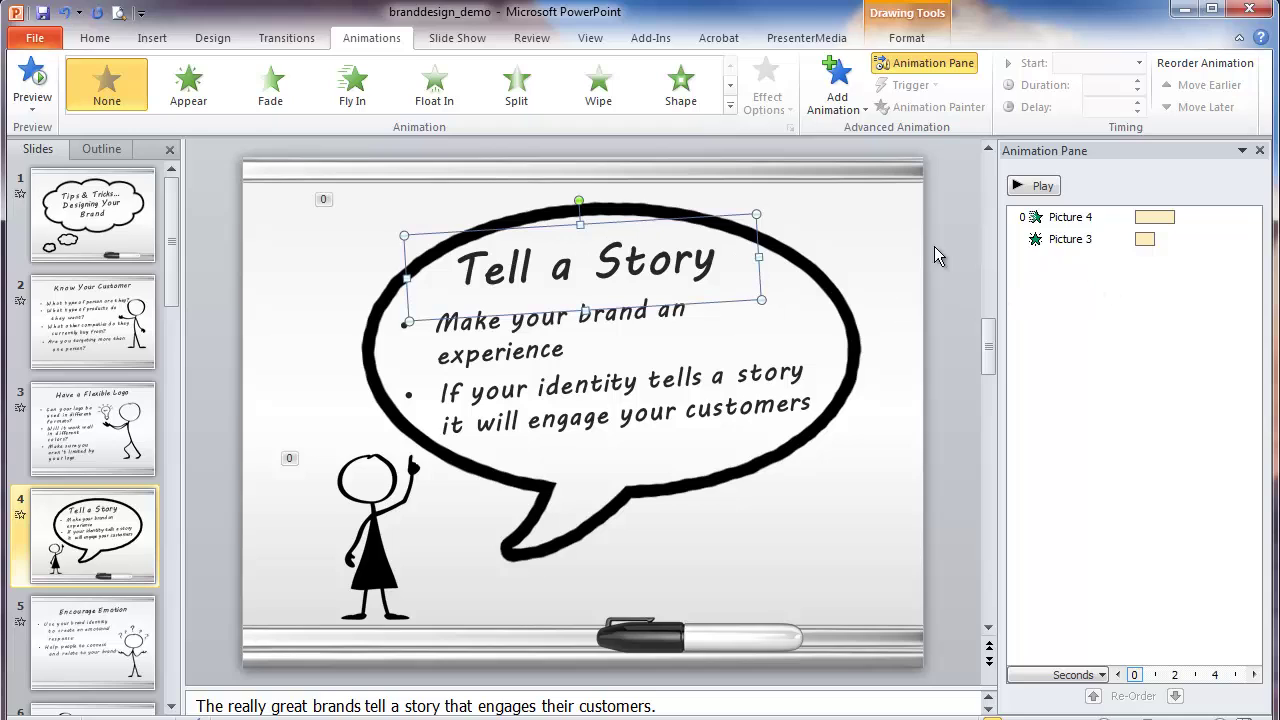
{"action": "left_click", "coordinate": [187, 98]}
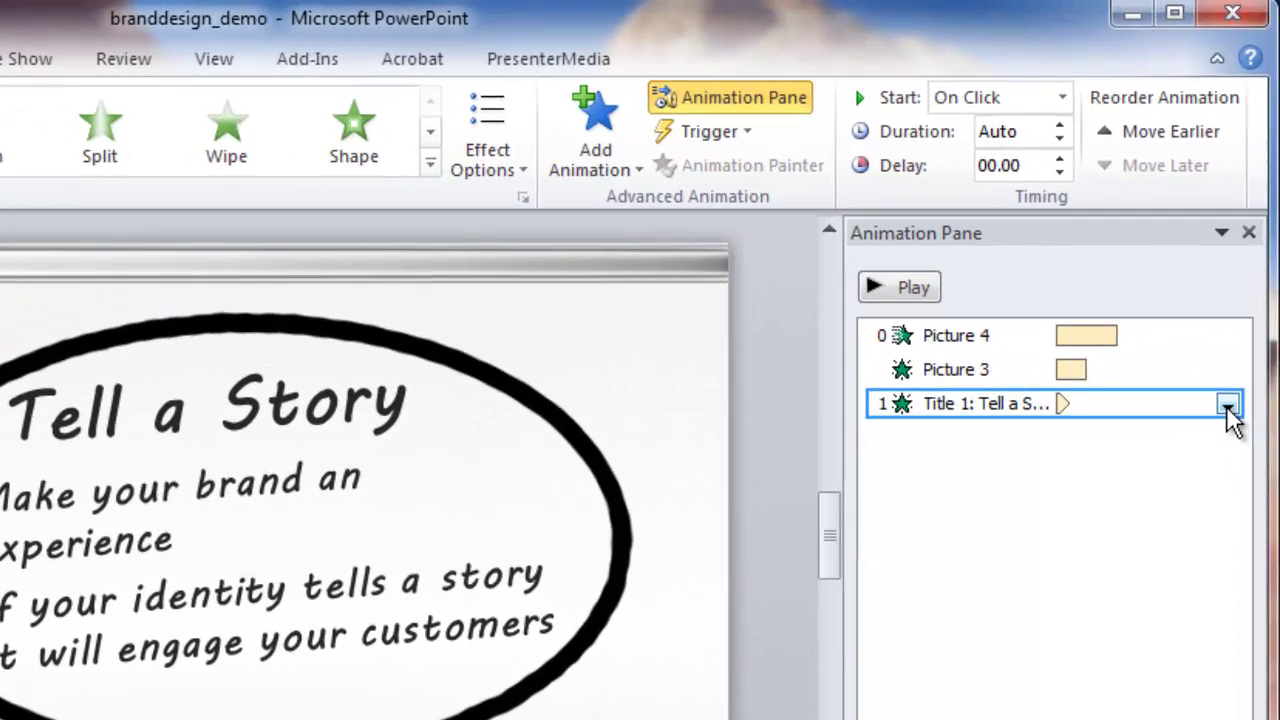
Make the title animate By letter with a 0.1 second delay between letters
{"action": "left_click", "coordinate": [1246, 261]}
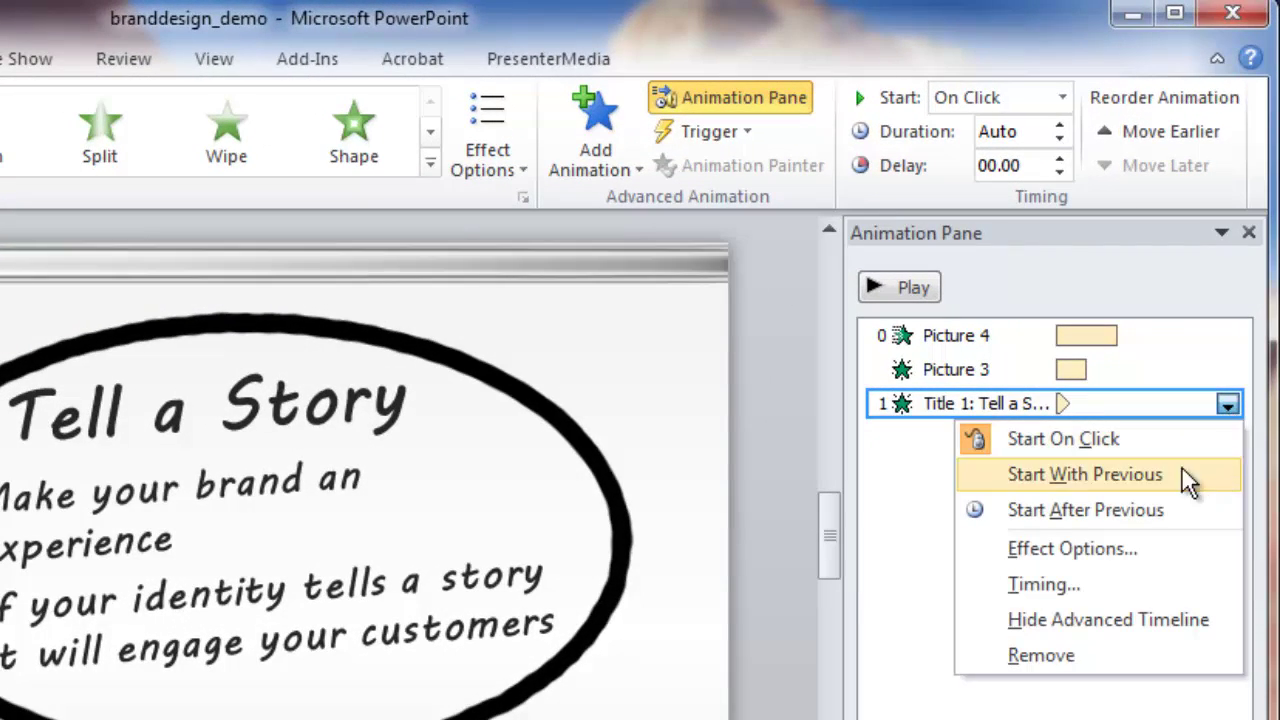
{"action": "left_click", "coordinate": [1072, 552]}
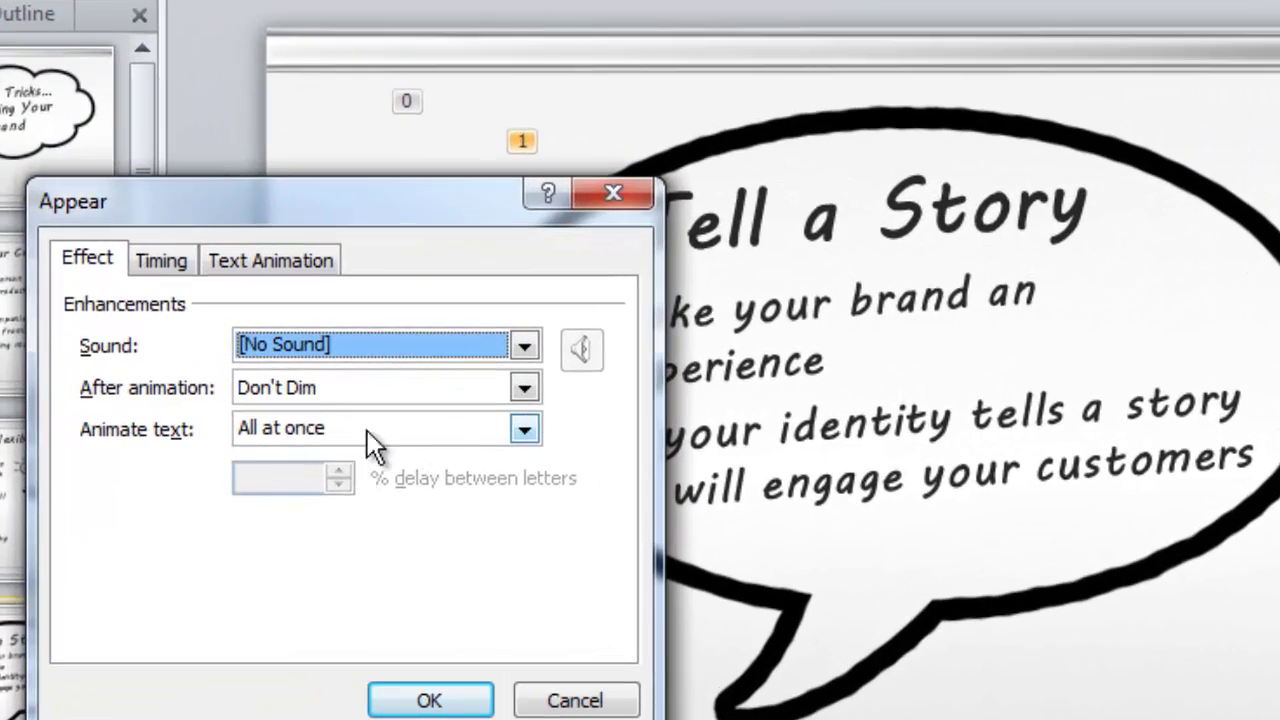
{"action": "left_click", "coordinate": [524, 429]}
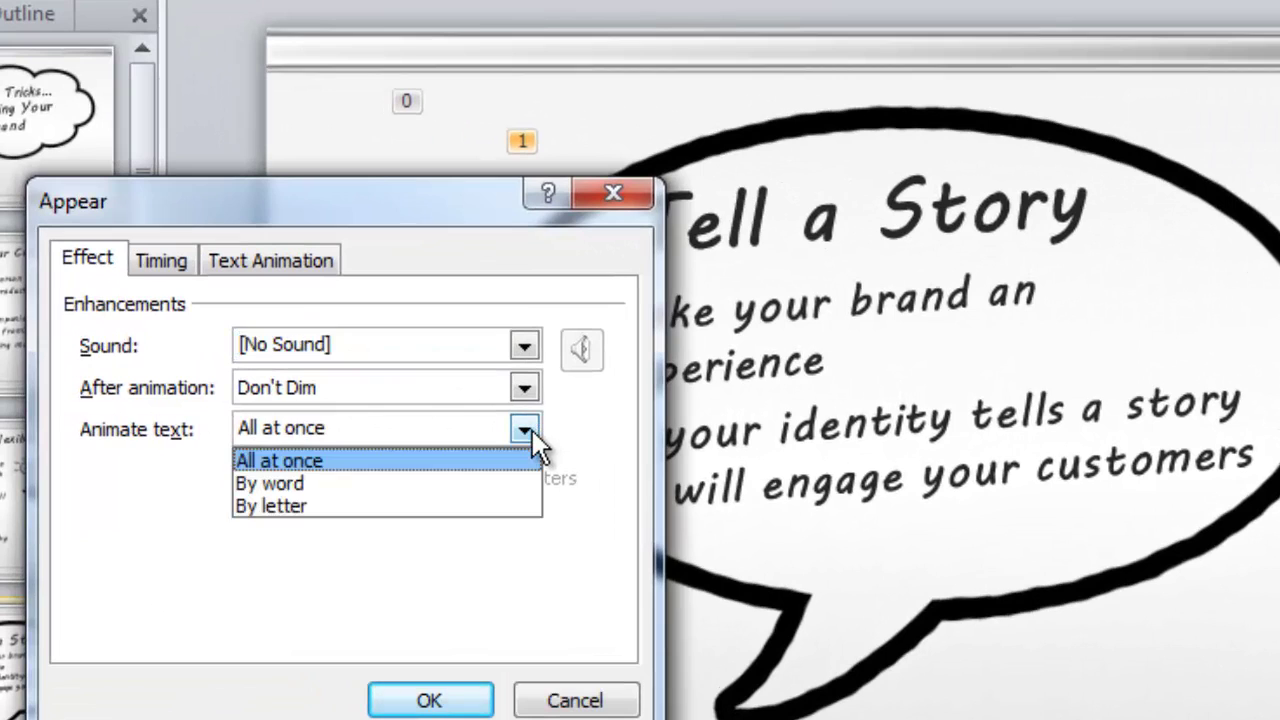
{"action": "left_click", "coordinate": [290, 499]}
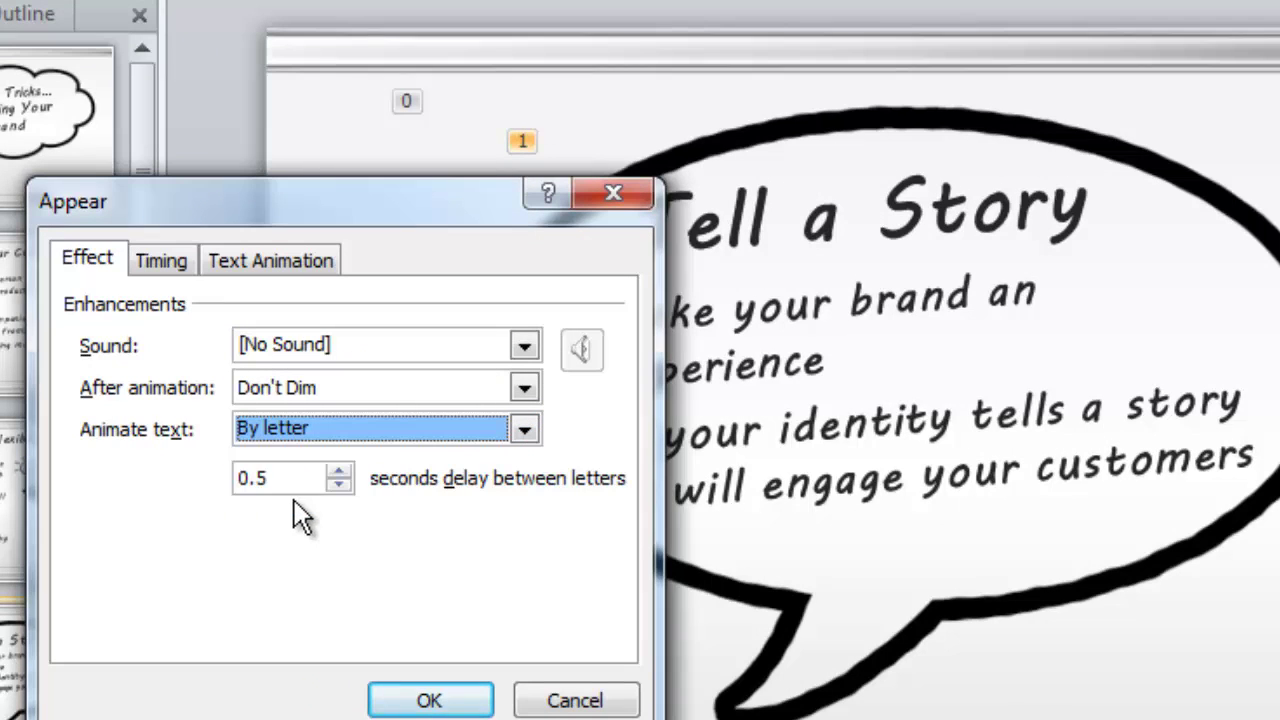
{"action": "left_click", "coordinate": [336, 486]}
{"action": "left_click", "coordinate": [336, 486]}
{"action": "left_click", "coordinate": [336, 486]}
{"action": "left_click", "coordinate": [336, 486]}
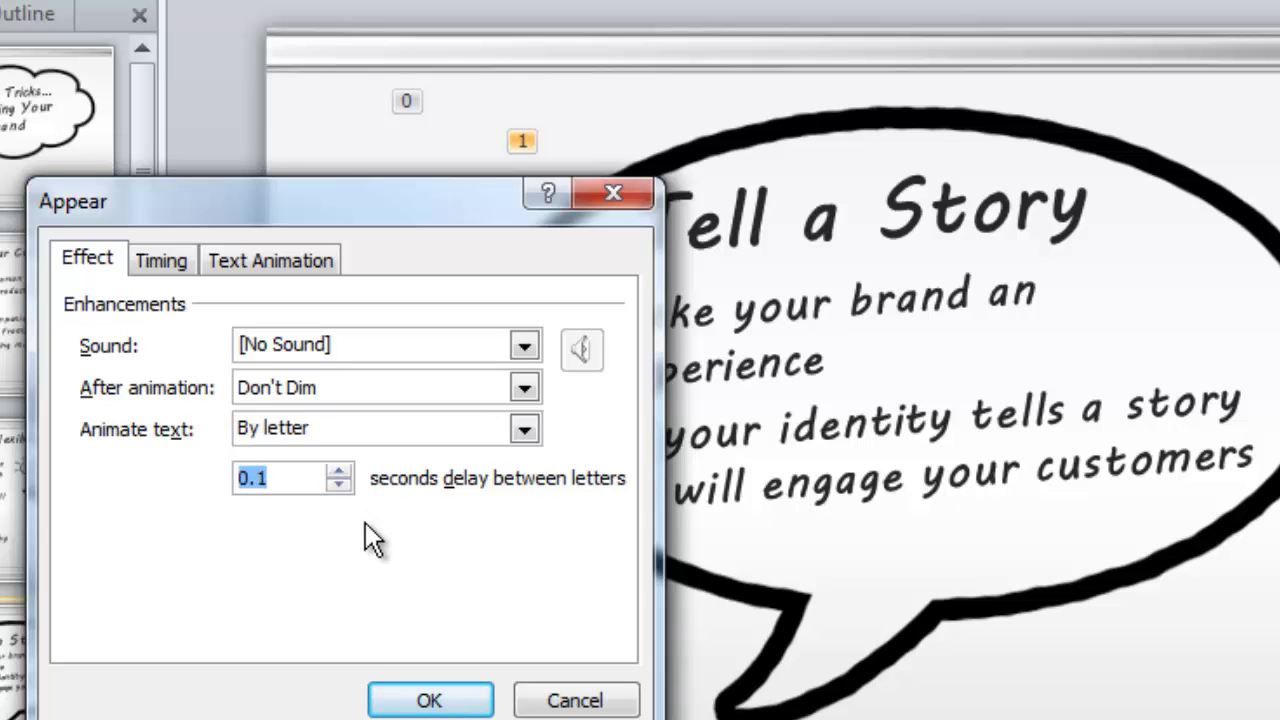
{"action": "left_click", "coordinate": [443, 698]}
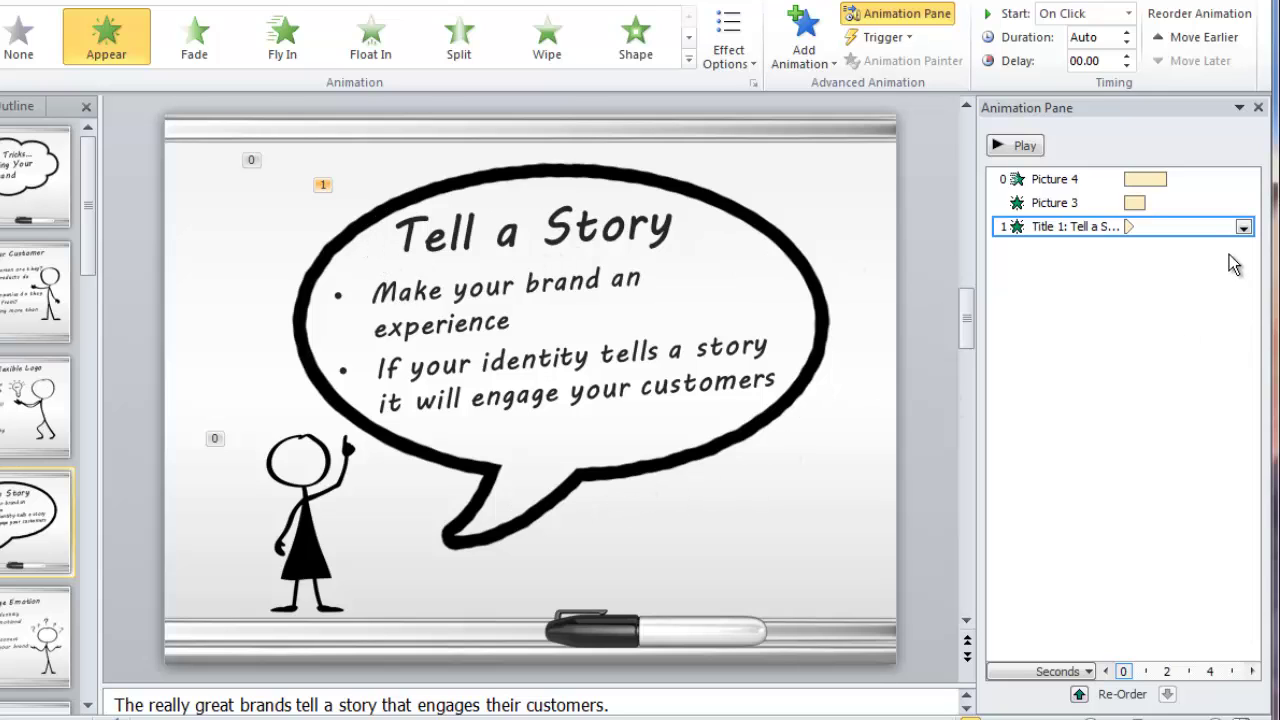
Set the title animation to start After Previous and preview the slide
{"action": "left_click", "coordinate": [1243, 228]}
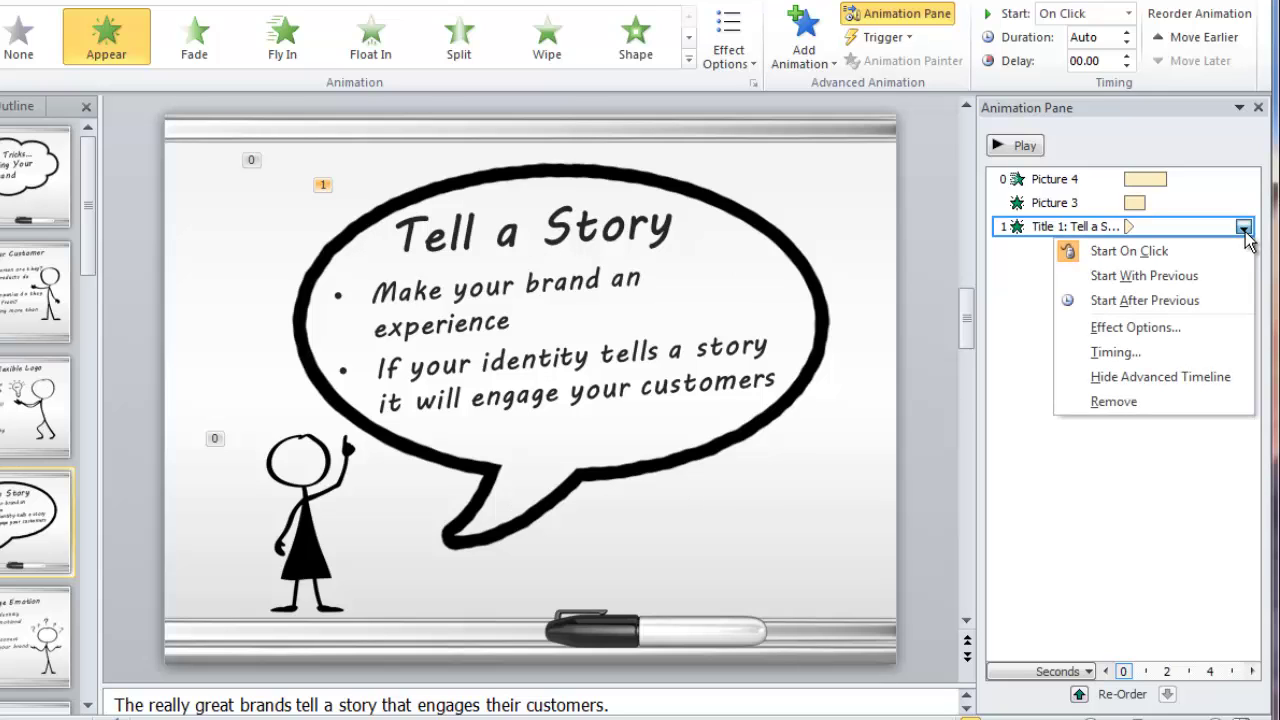
{"action": "left_click", "coordinate": [1126, 301]}
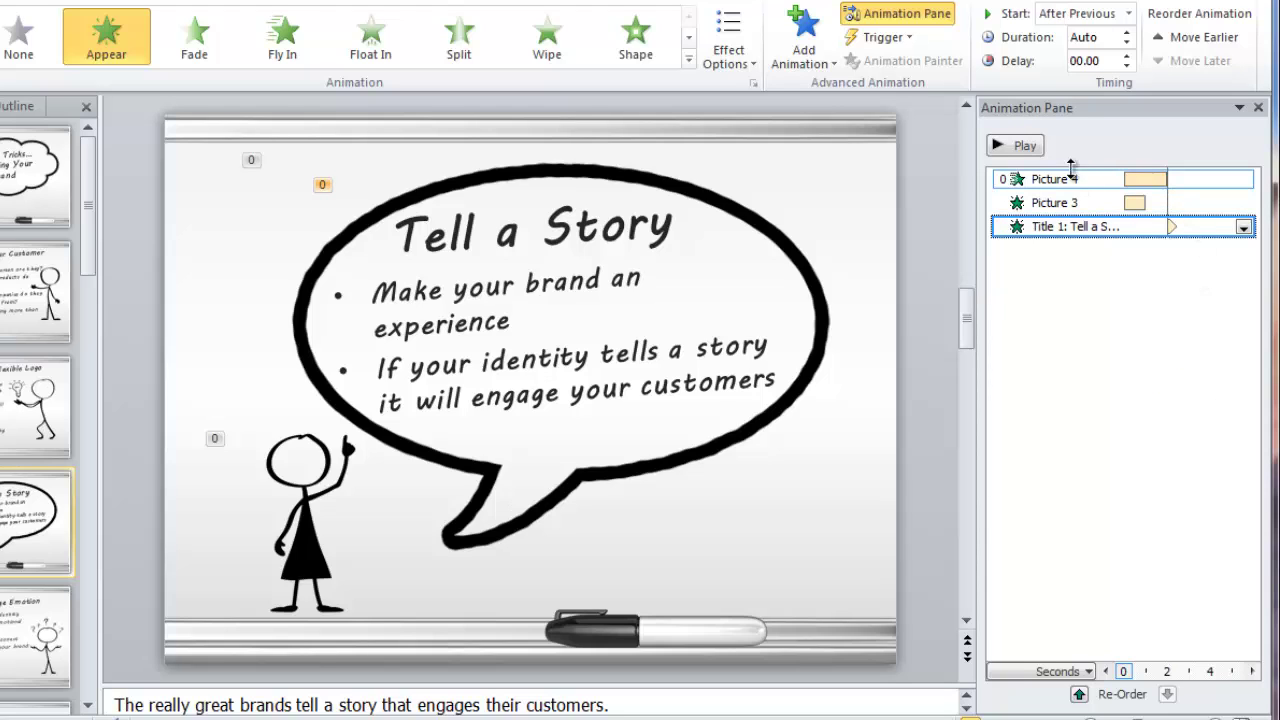
{"action": "left_click", "coordinate": [1028, 146]}
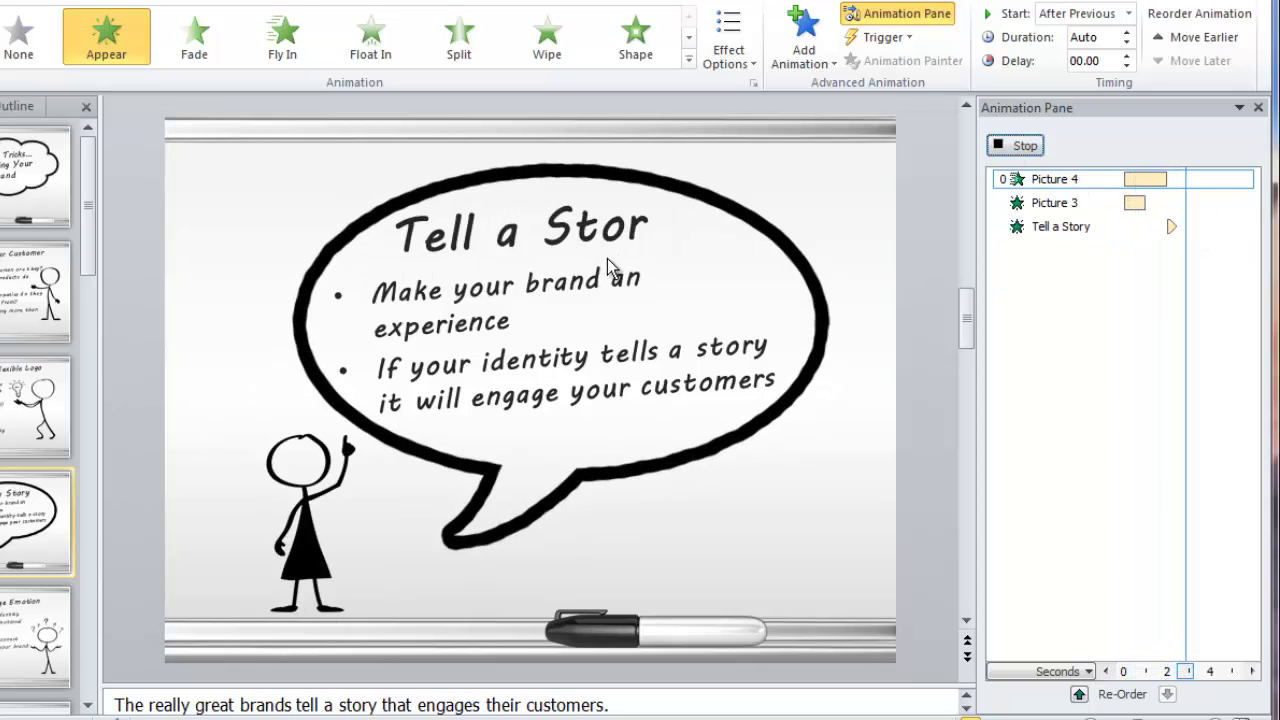
Give the bullet text an Appear effect, By letter 0.3 s apart, starting After Previous
{"action": "left_click", "coordinate": [425, 270]}
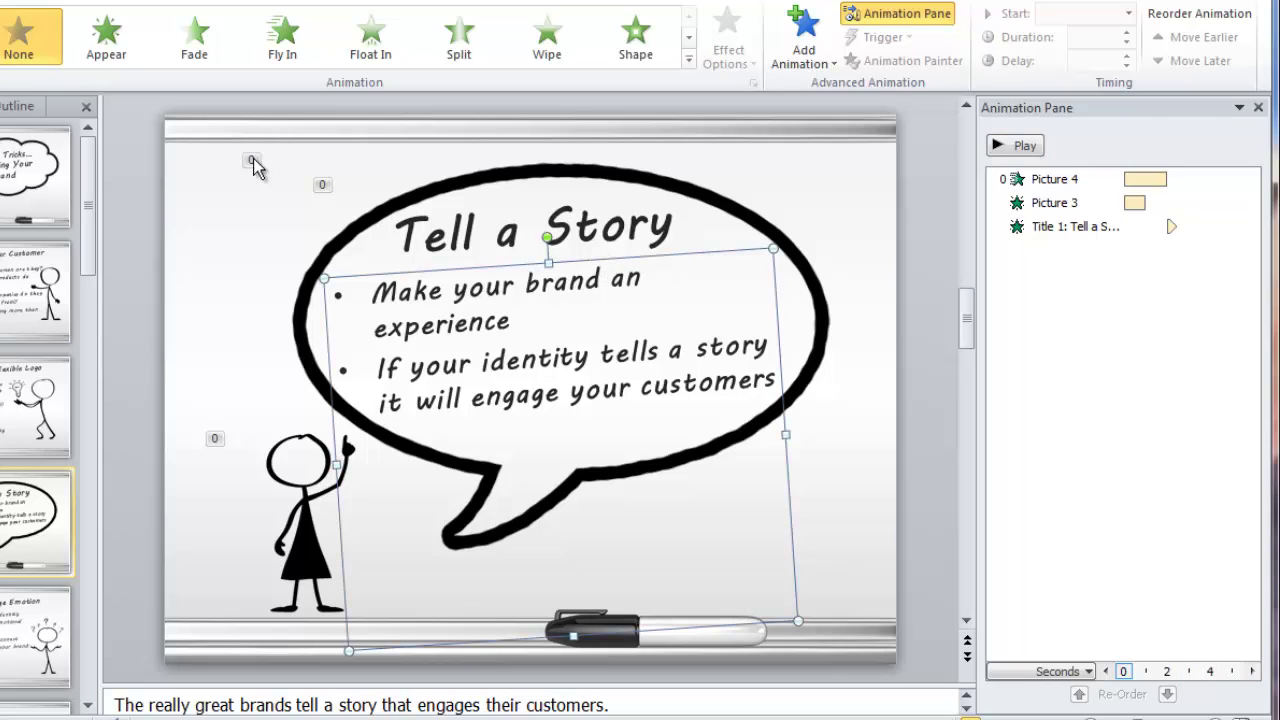
{"action": "left_click", "coordinate": [119, 46]}
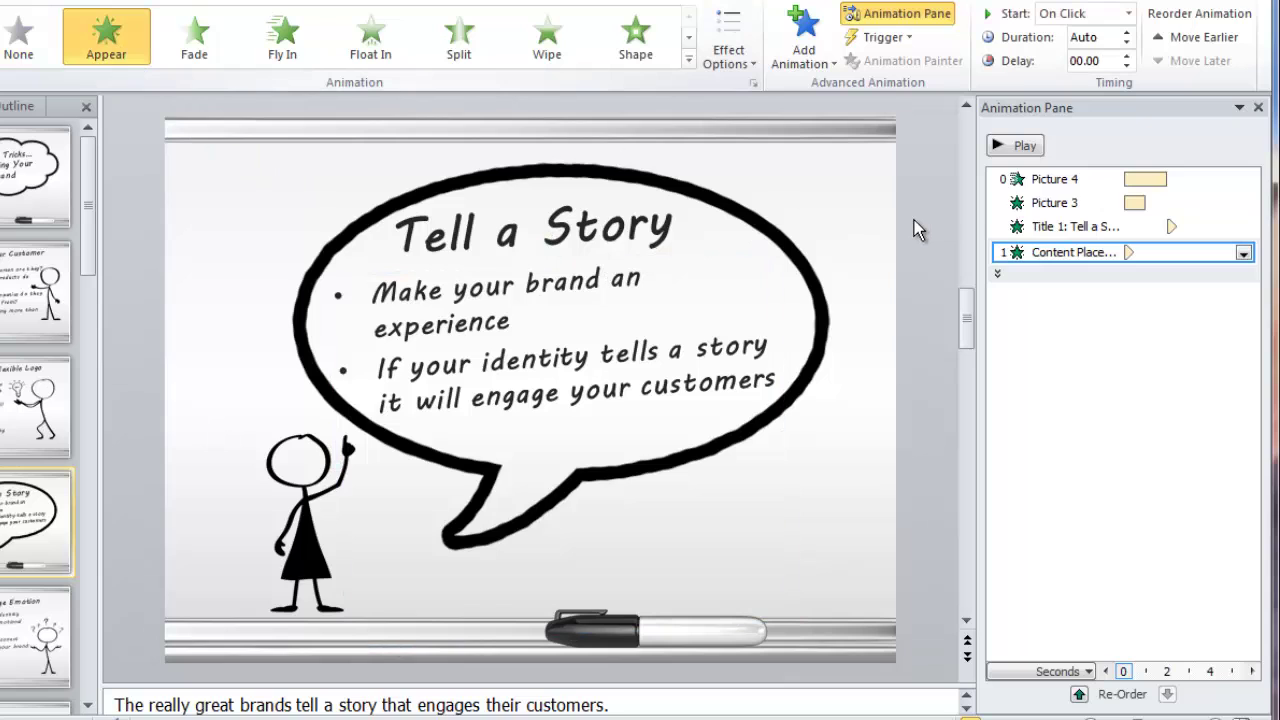
{"action": "left_click", "coordinate": [1243, 255]}
{"action": "left_click", "coordinate": [1110, 350]}
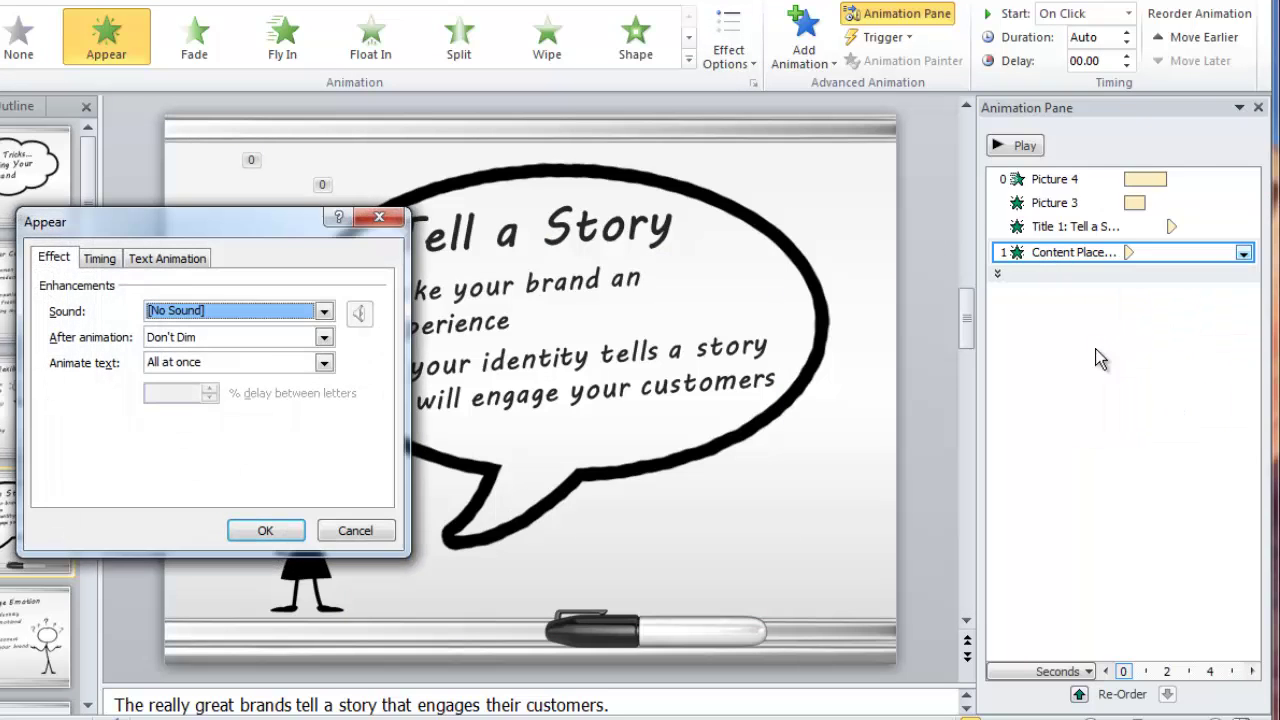
{"action": "left_click", "coordinate": [324, 363]}
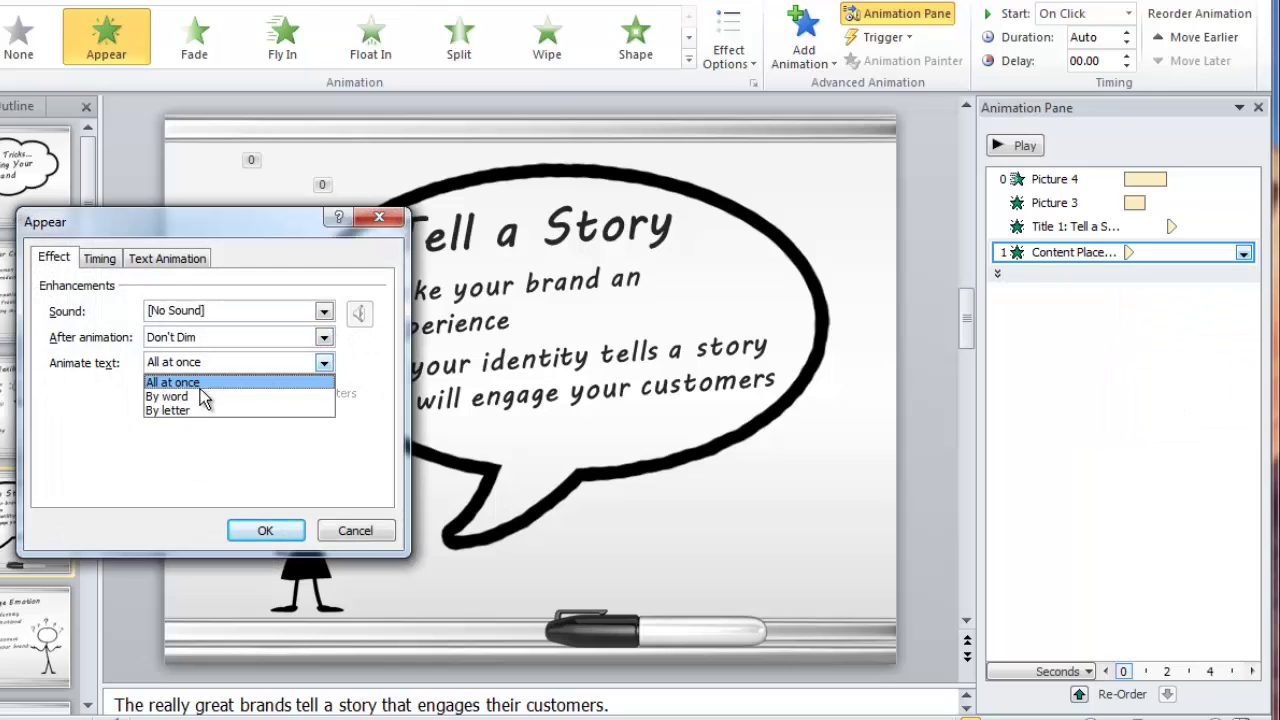
{"action": "left_click", "coordinate": [175, 410]}
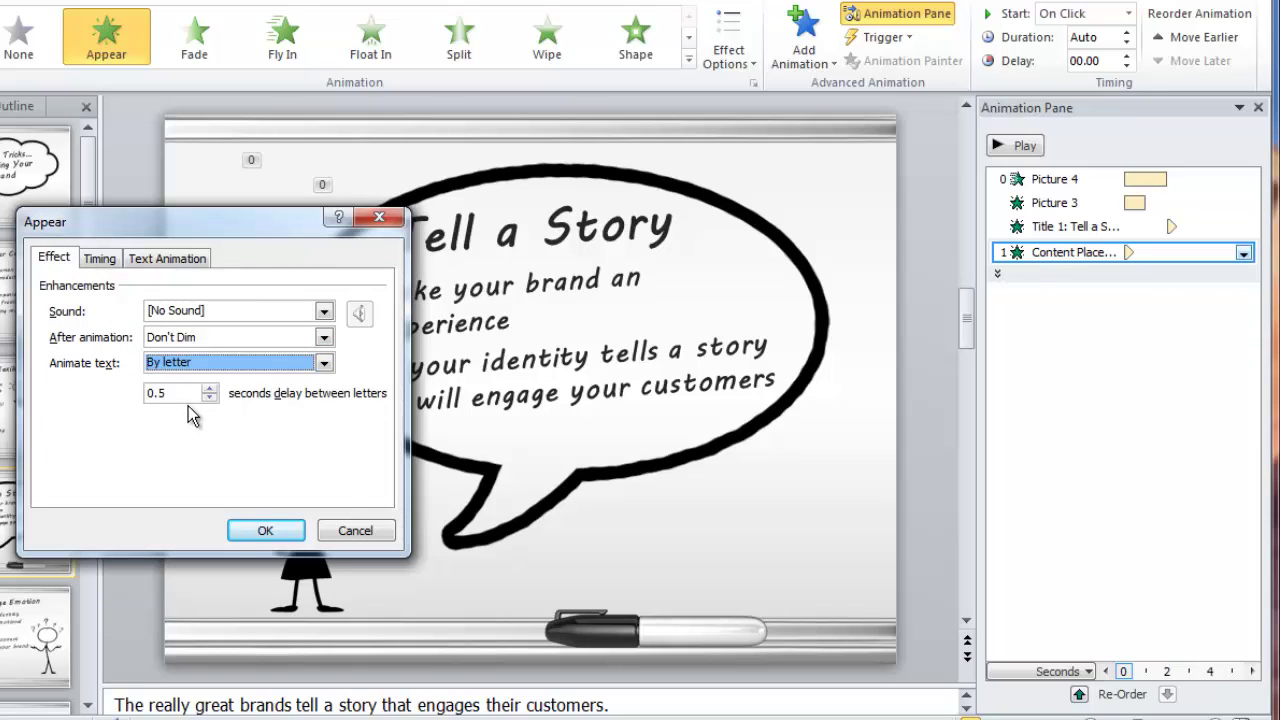
{"action": "left_click", "coordinate": [210, 398]}
{"action": "left_click", "coordinate": [210, 398]}
{"action": "left_click", "coordinate": [251, 530]}
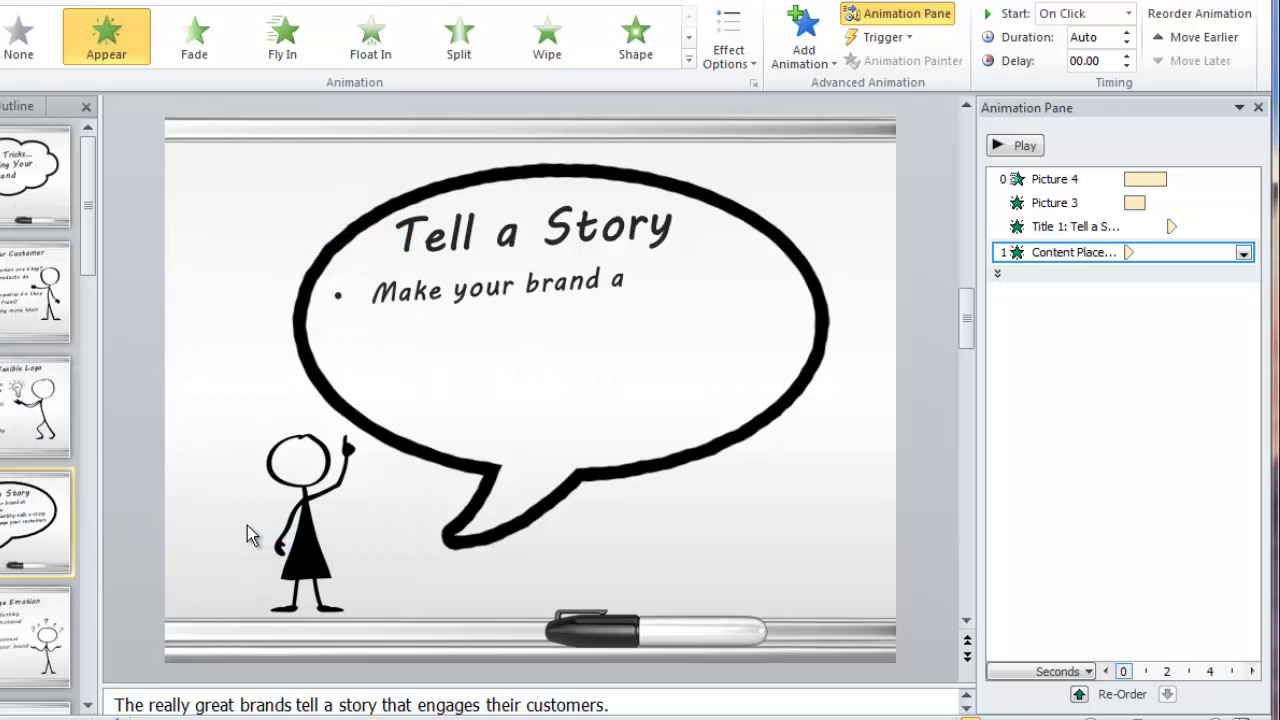
{"action": "left_click", "coordinate": [1243, 253]}
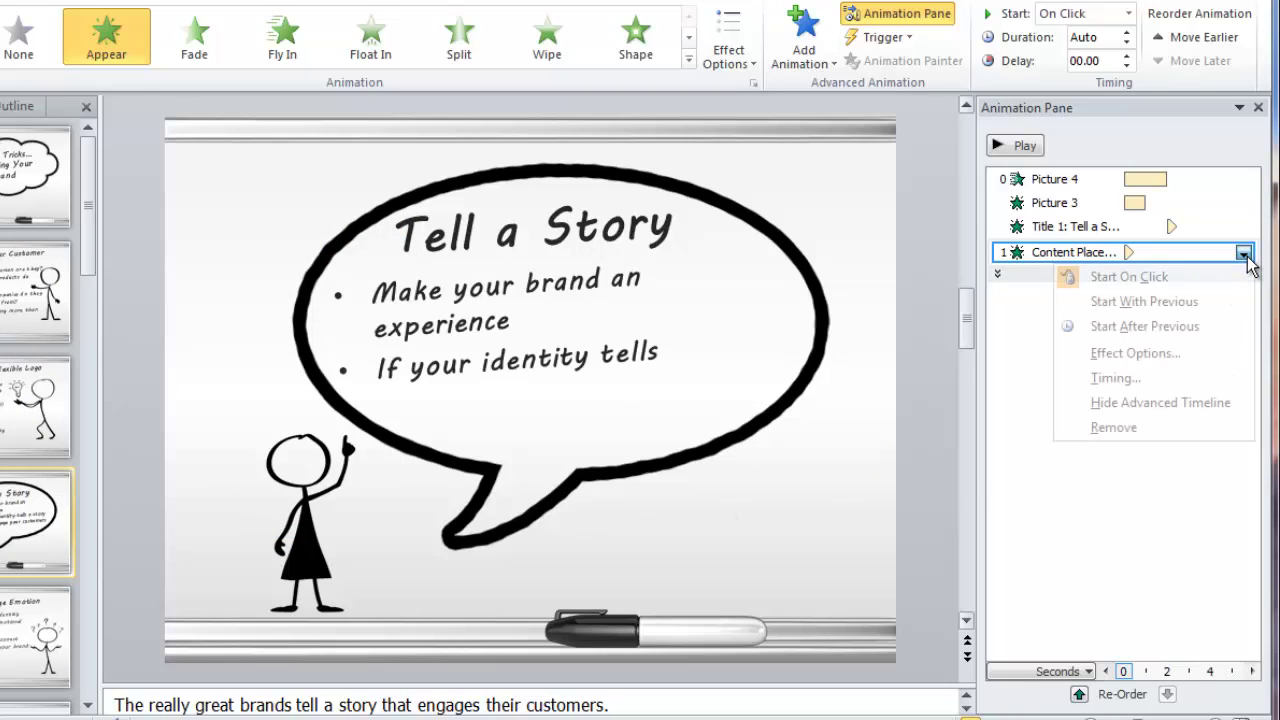
{"action": "left_click", "coordinate": [1144, 327]}
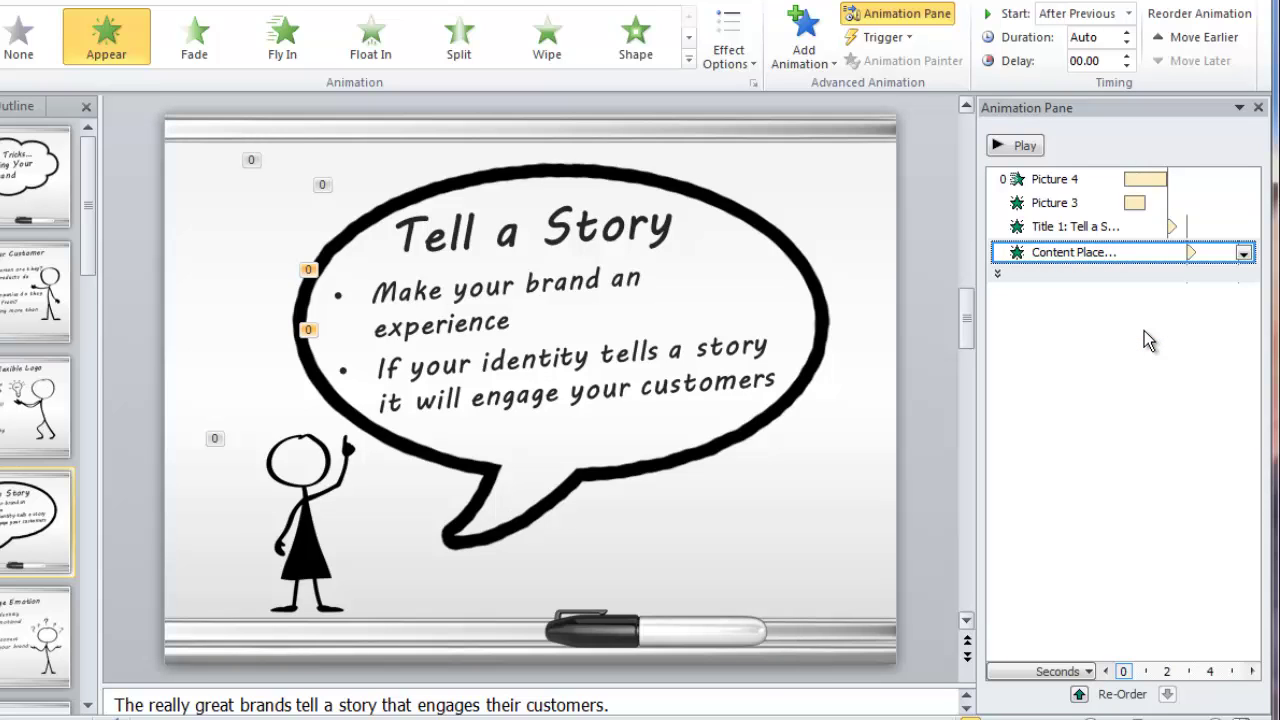
{"action": "left_click", "coordinate": [1012, 146]}
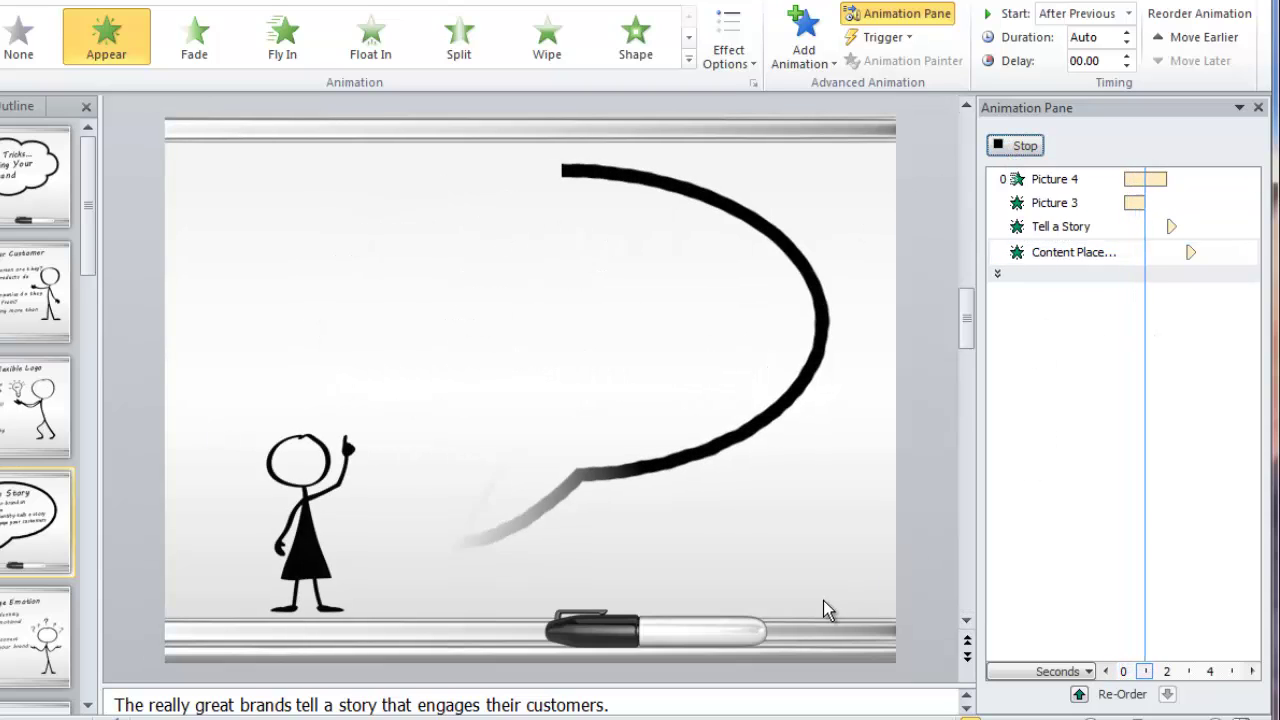